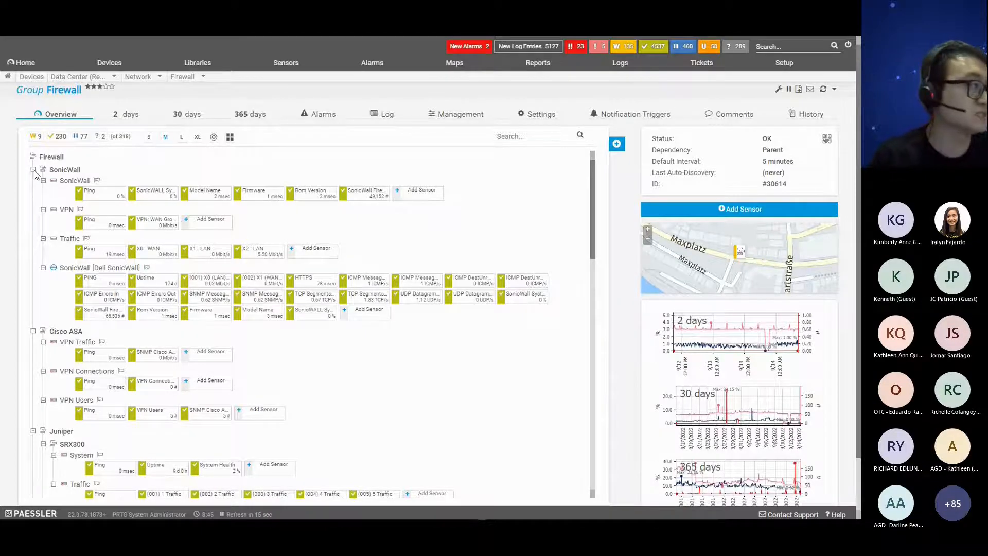
Look through the vendor subgroups in the Firewall group's device tree, from Cisco ASA down to Meraki
left_click(33, 170)
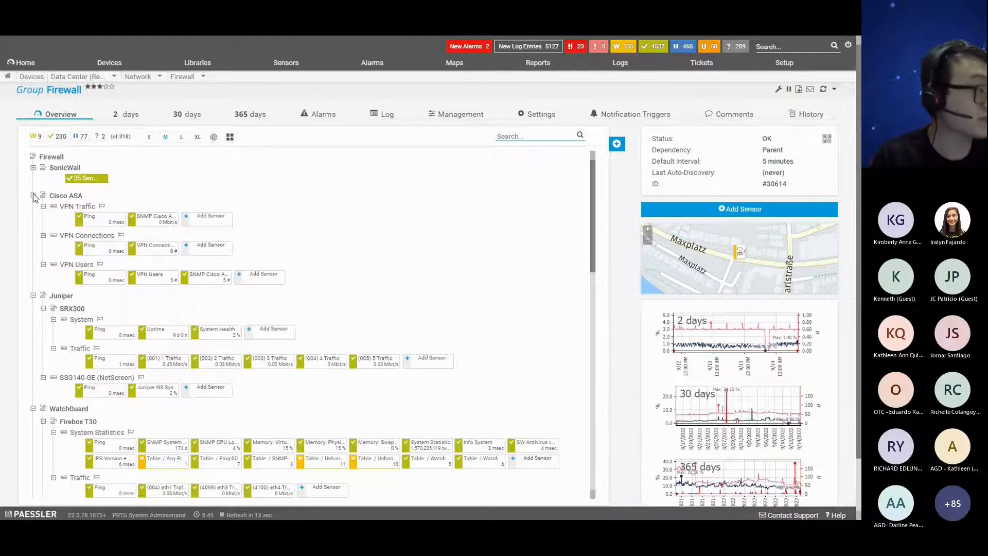
scroll(43, 243, "down", 4)
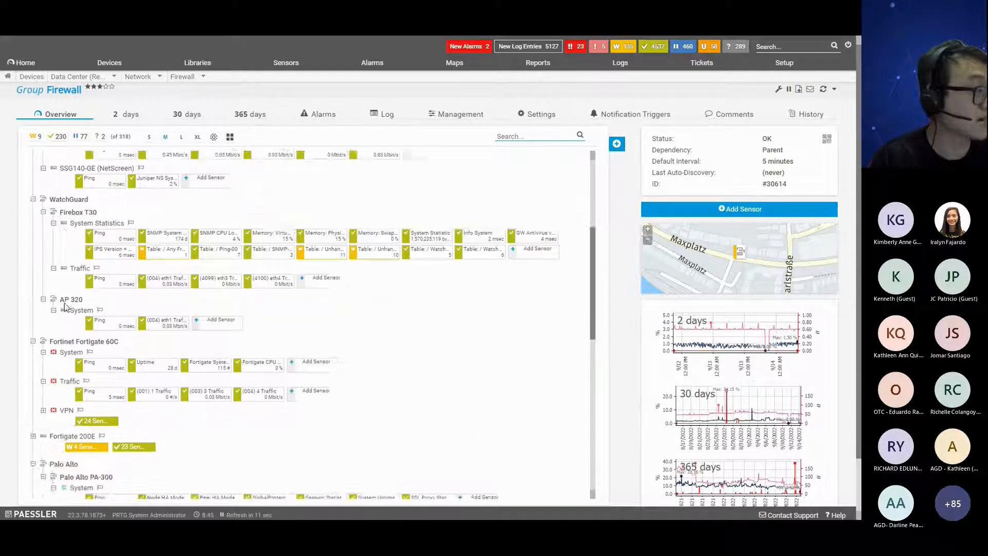
scroll(64, 306, "down", 2)
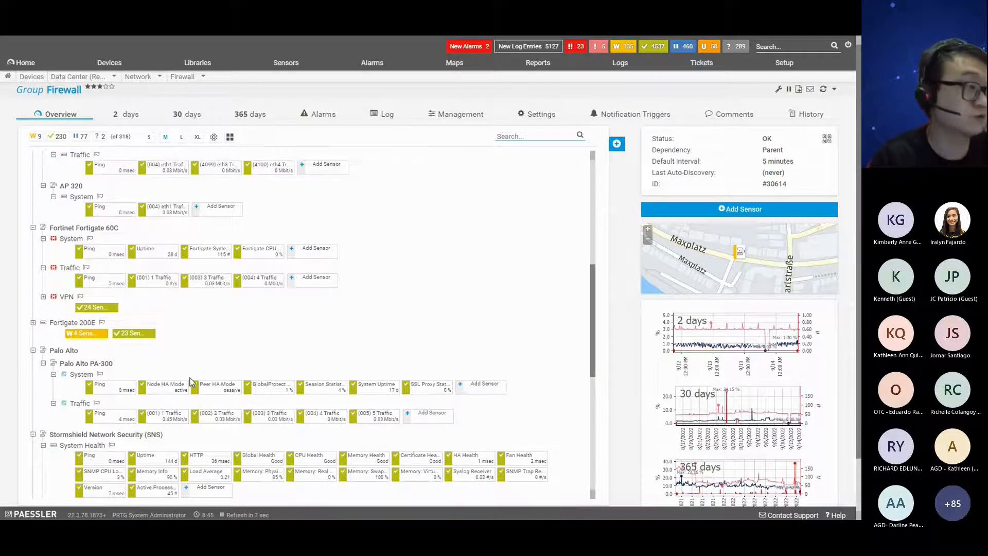
scroll(198, 378, "down", 3)
scroll(199, 377, "down", 3)
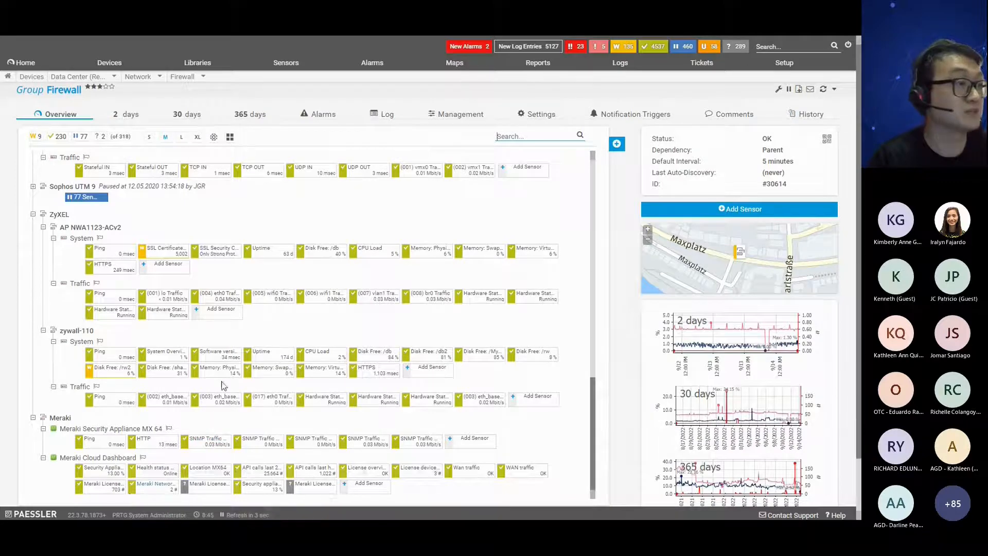
scroll(240, 361, "up", 15)
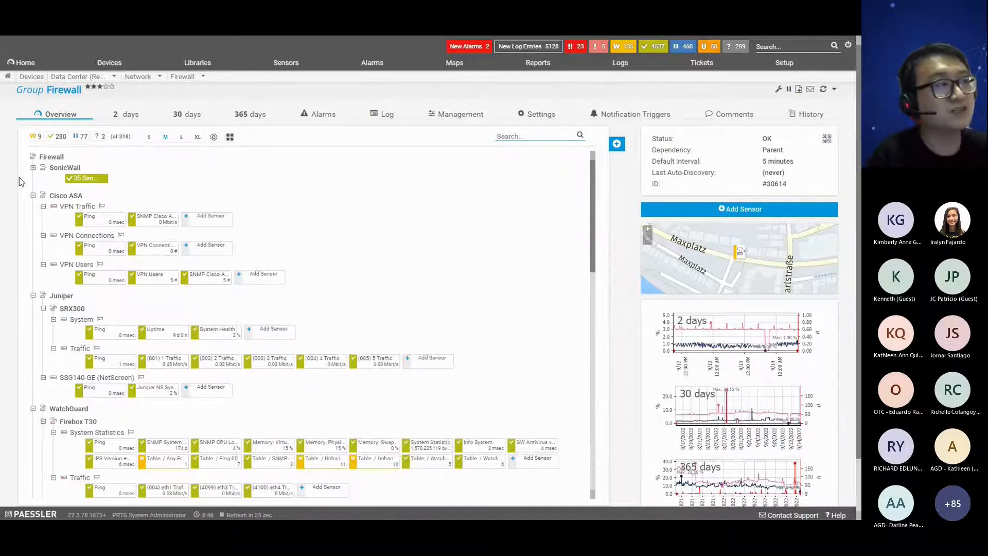
Open the SonicWALL System Health sensor and inspect the CPU Usage channel's upper error and warning limits without changing them
left_click(33, 166)
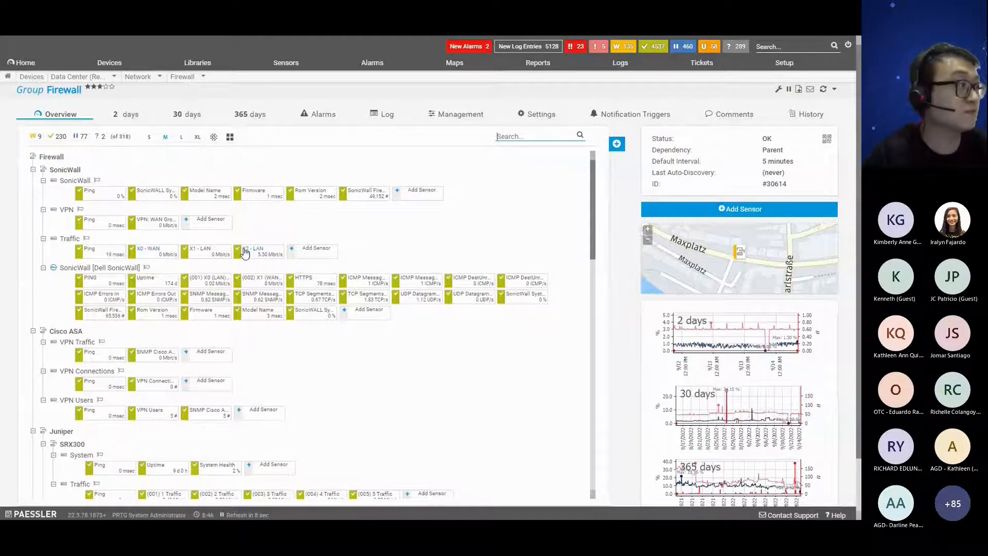
left_click(164, 200)
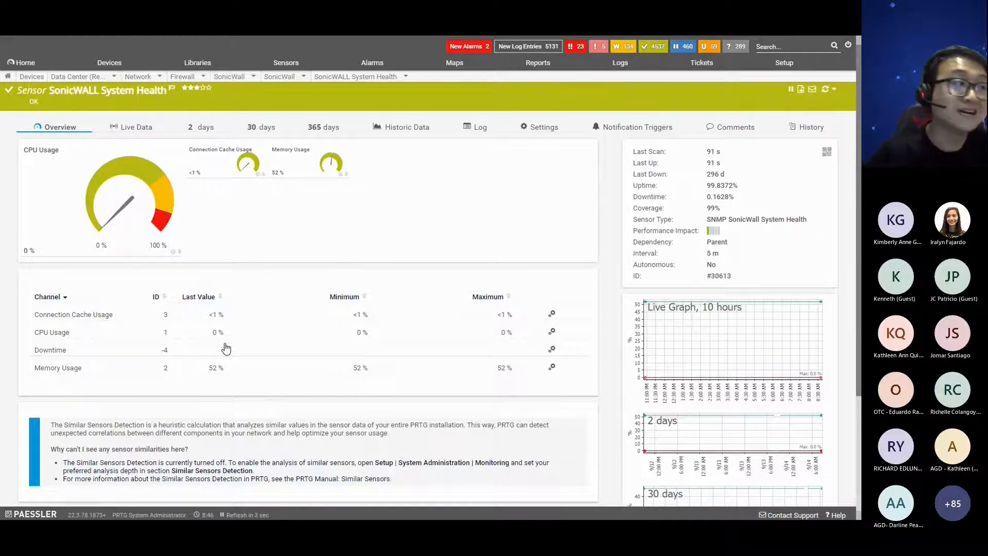
left_click(551, 331)
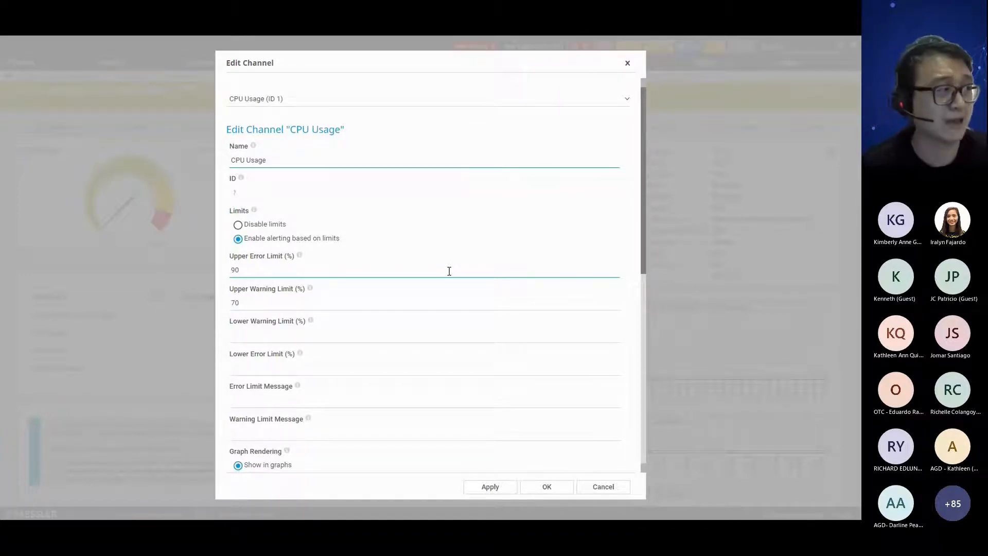
left_click(376, 299)
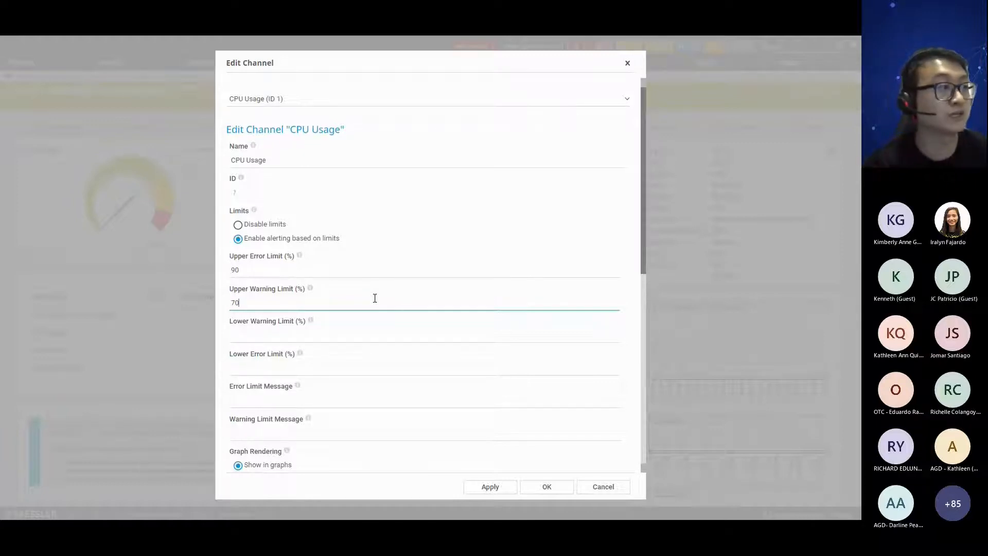
left_click(402, 277)
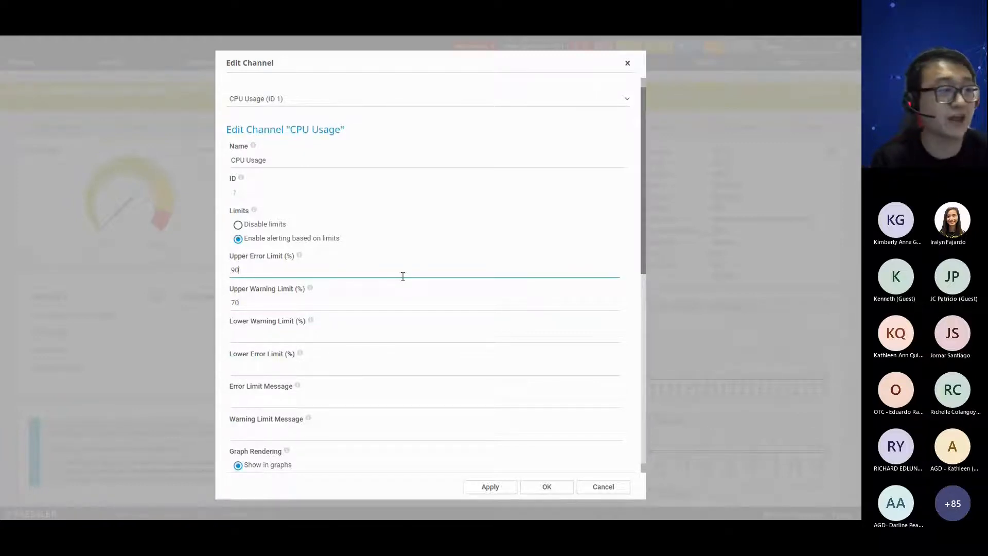
left_click(589, 493)
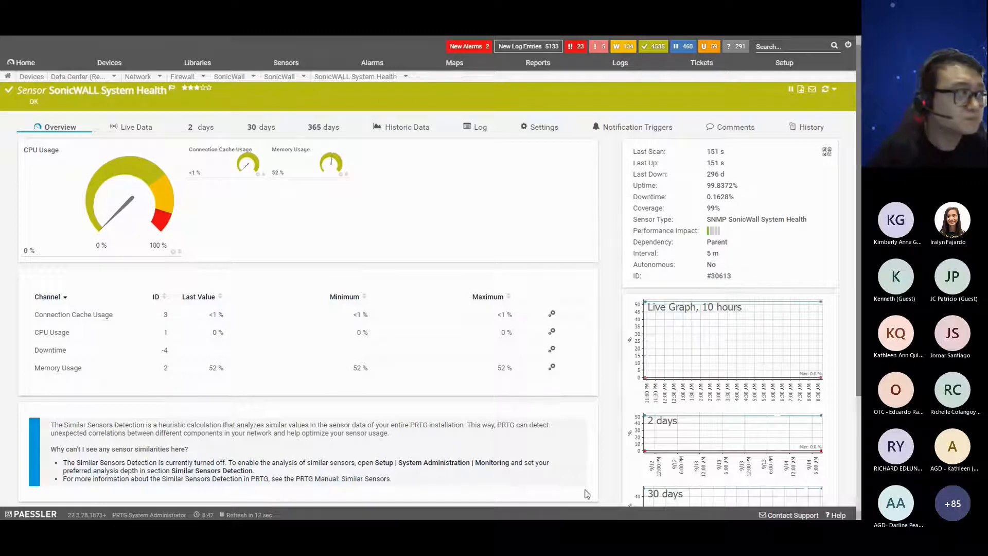
View the SonicWall Model Name sensor and the SonicWall WAN GroupVPN sensor from the Firewall group
left_click(177, 80)
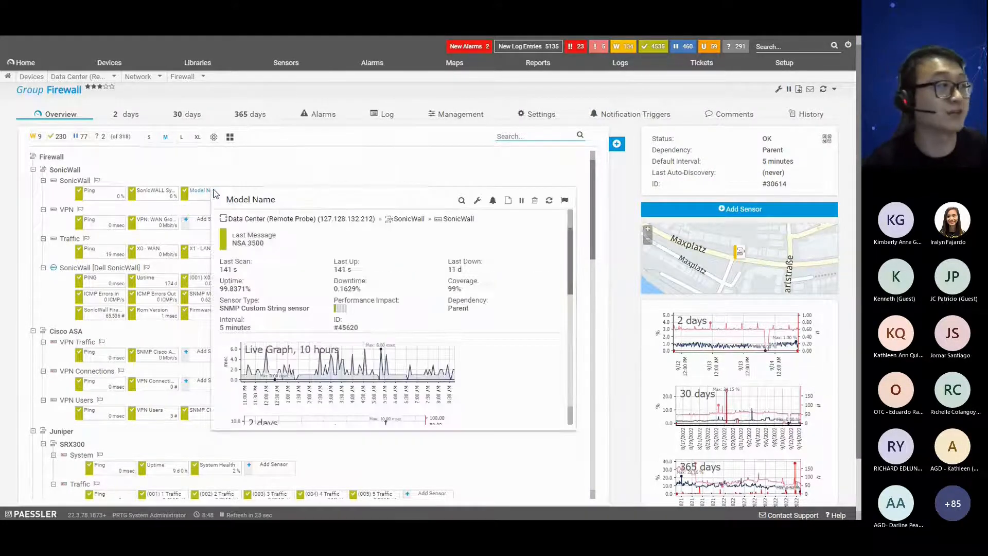
left_click(195, 193)
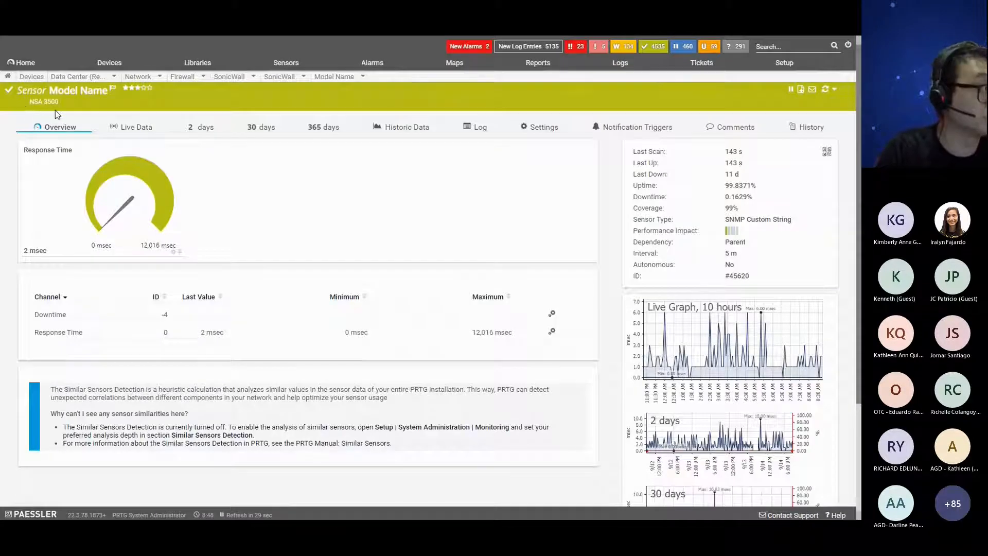
left_click(181, 78)
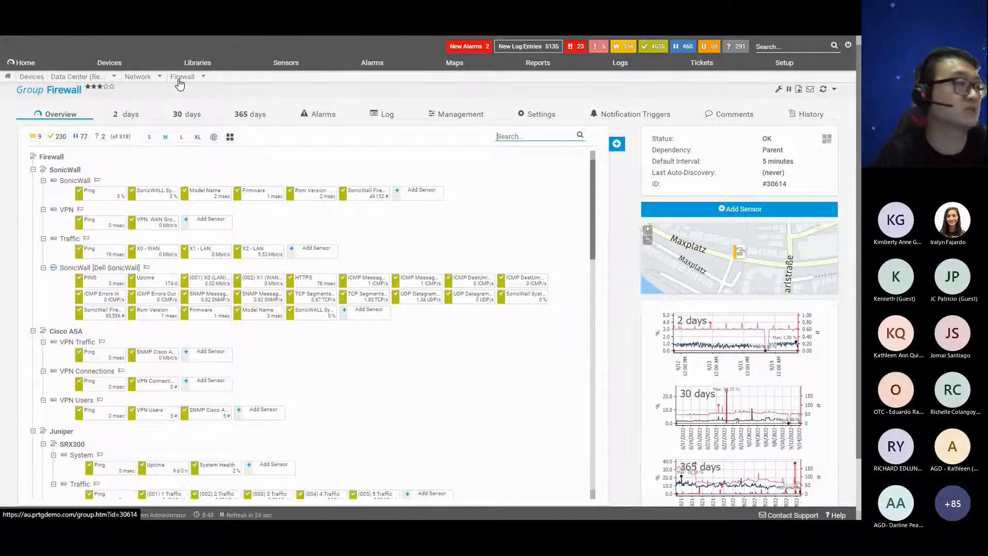
left_click(179, 84)
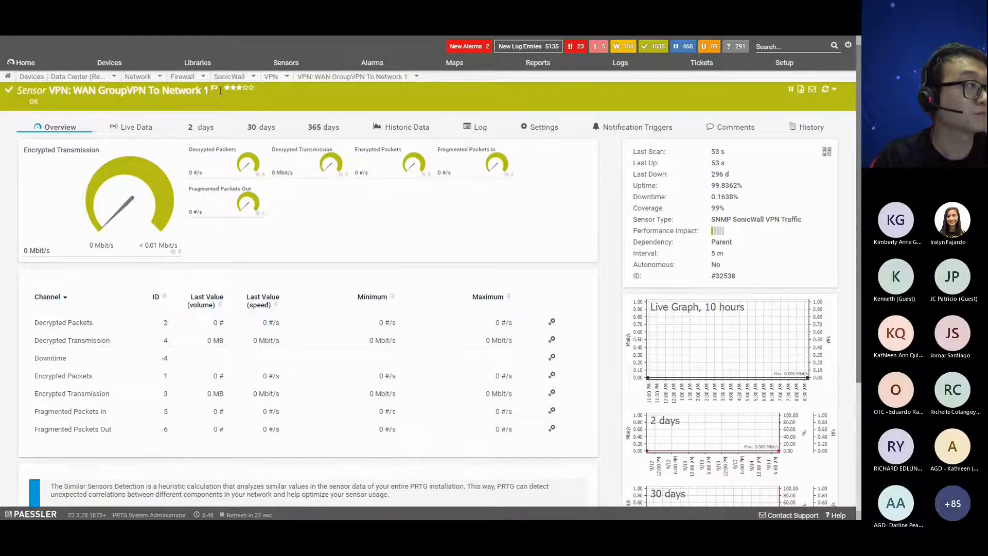
Open the SonicWall X2 - LAN traffic sensor and examine its graphs and channel table
left_click(183, 77)
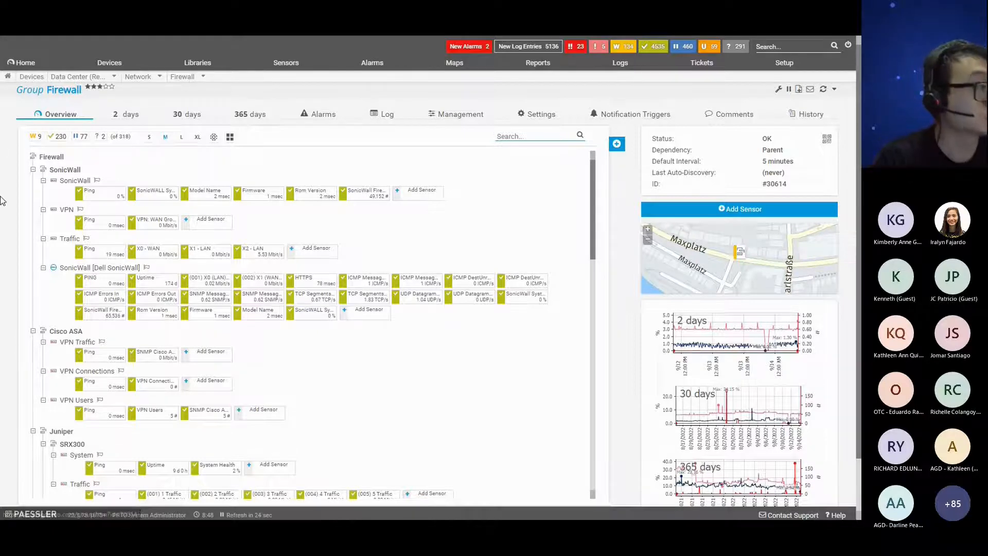
left_click(254, 250)
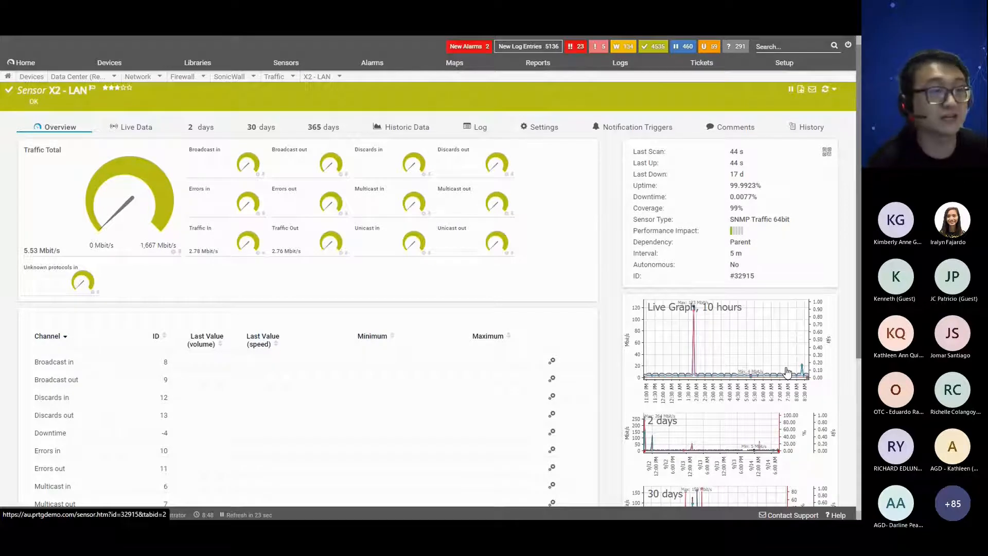
scroll(710, 211, "down", 2)
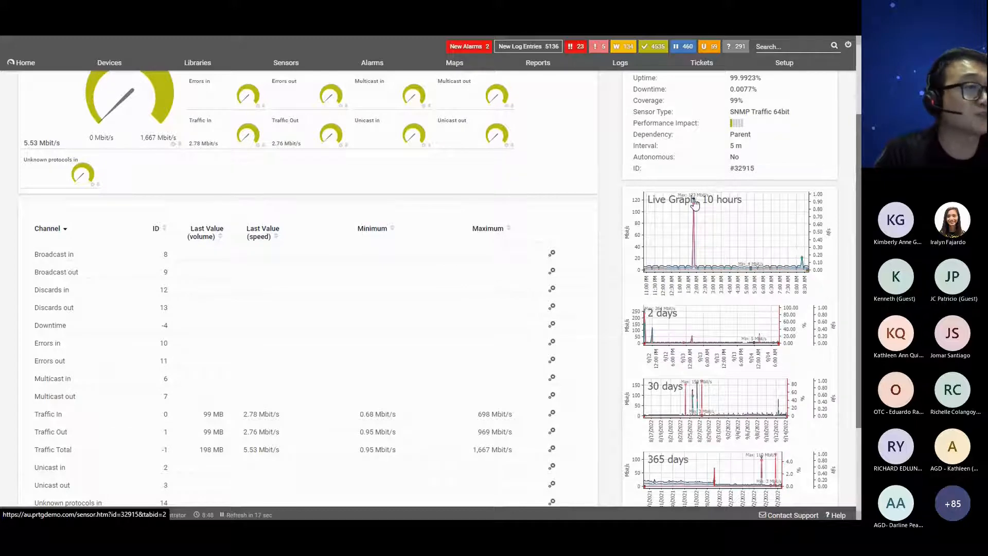
scroll(695, 204, "down", 1)
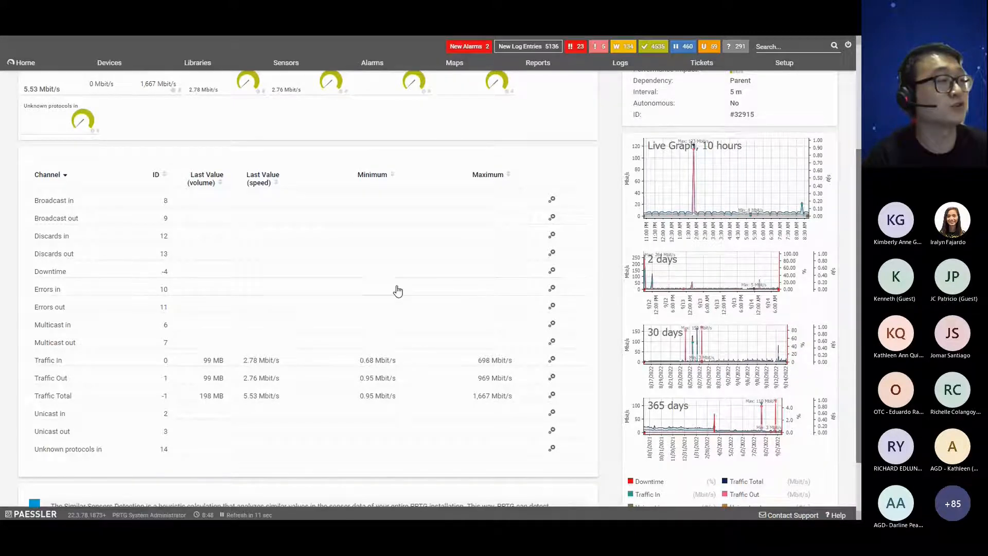
scroll(397, 288, "up", 3)
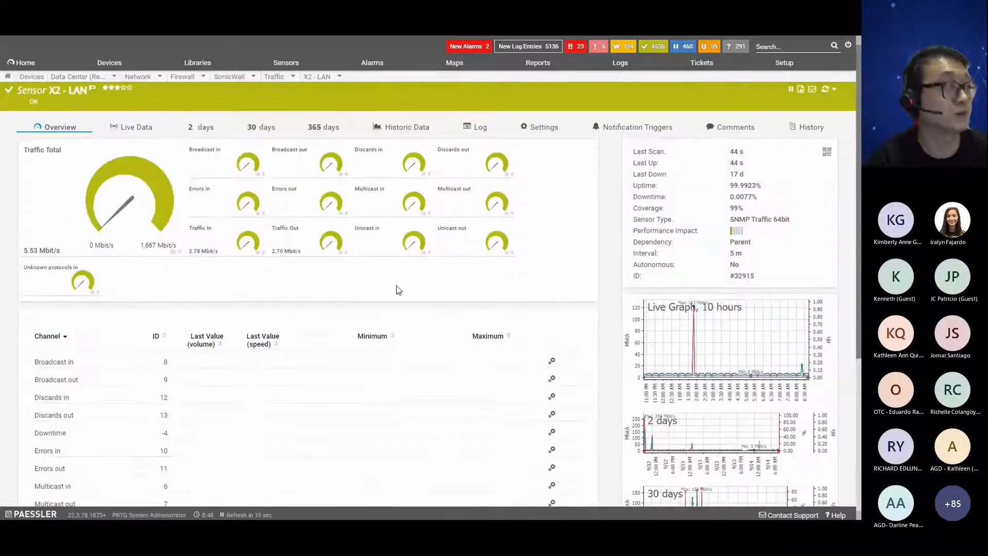
Return to the Firewall group and expand the VPN device's sensors under Fortinet Fortigate 60C
left_click(175, 80)
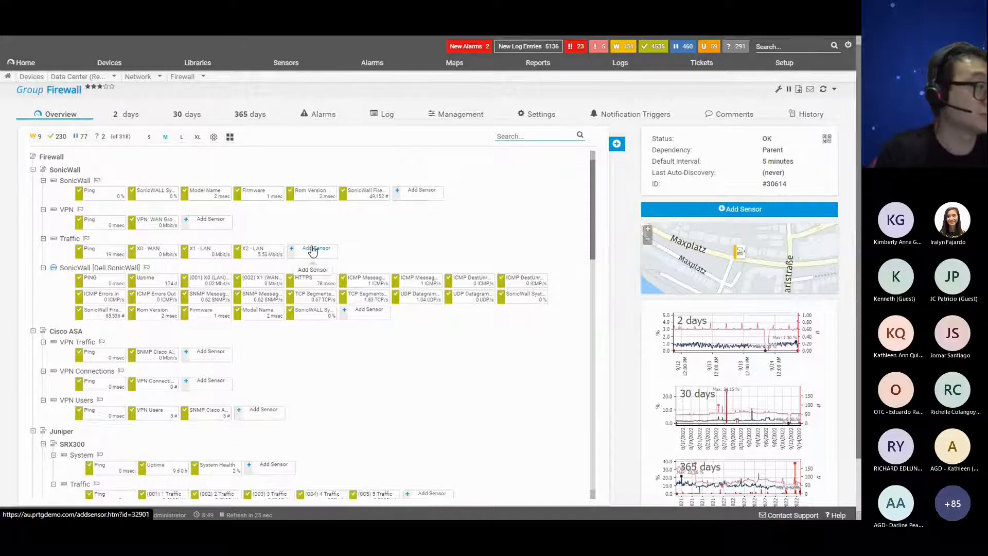
scroll(312, 250, "down", 10)
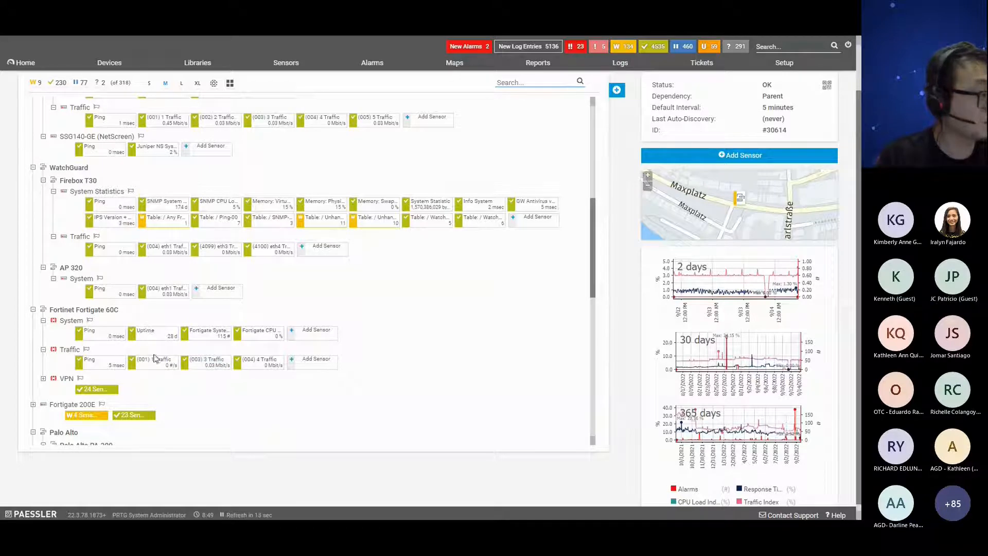
left_click(44, 378)
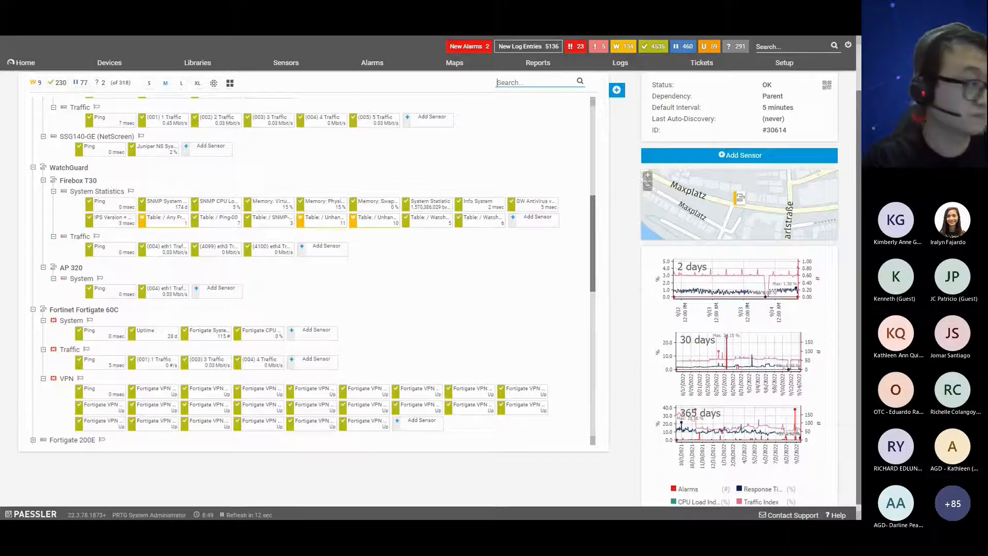
Switch to the Paessler MIB Importer and import FORTINET-FORTIGATE-MIB.mib from the Fortigate MIB folder
key("alt+Tab")
left_click(300, 516)
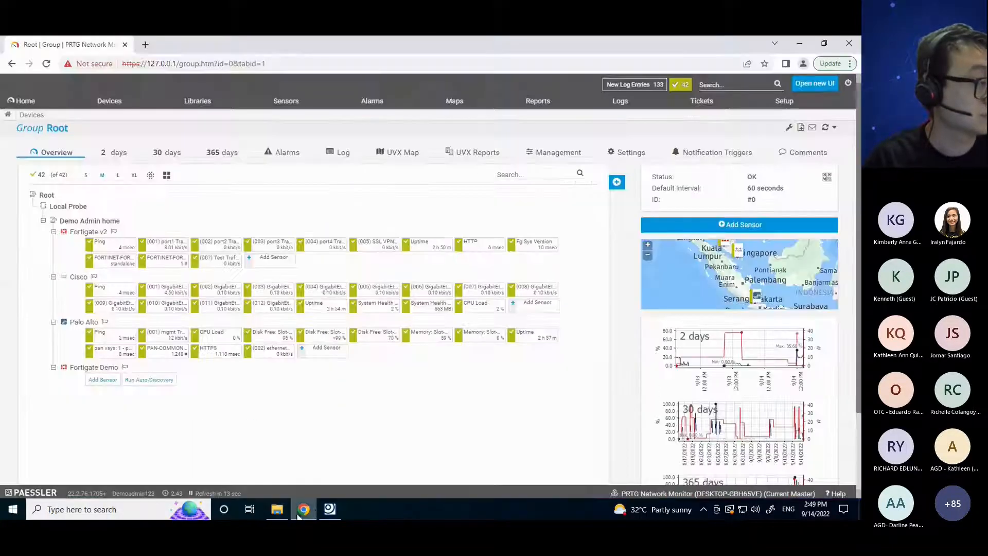
left_click(330, 509)
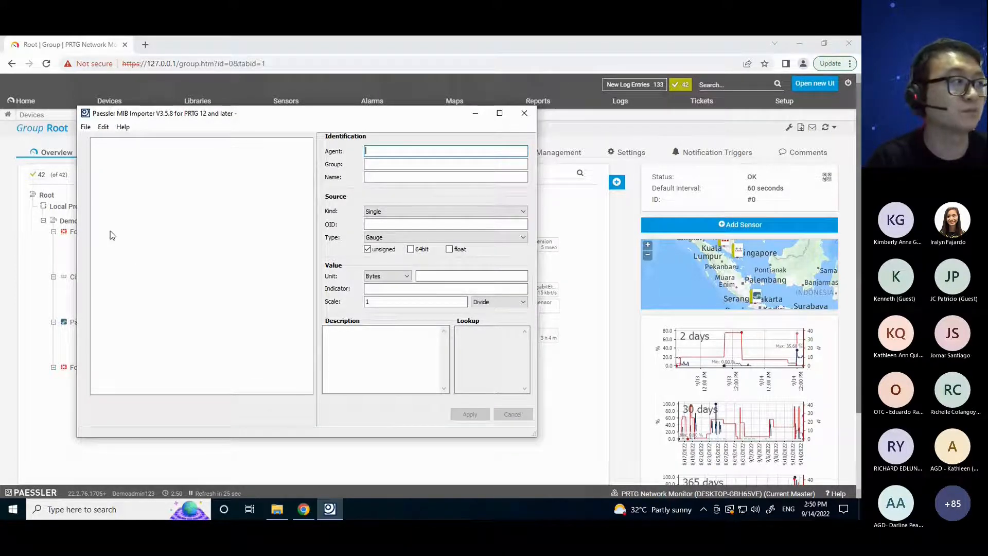
left_click(85, 126)
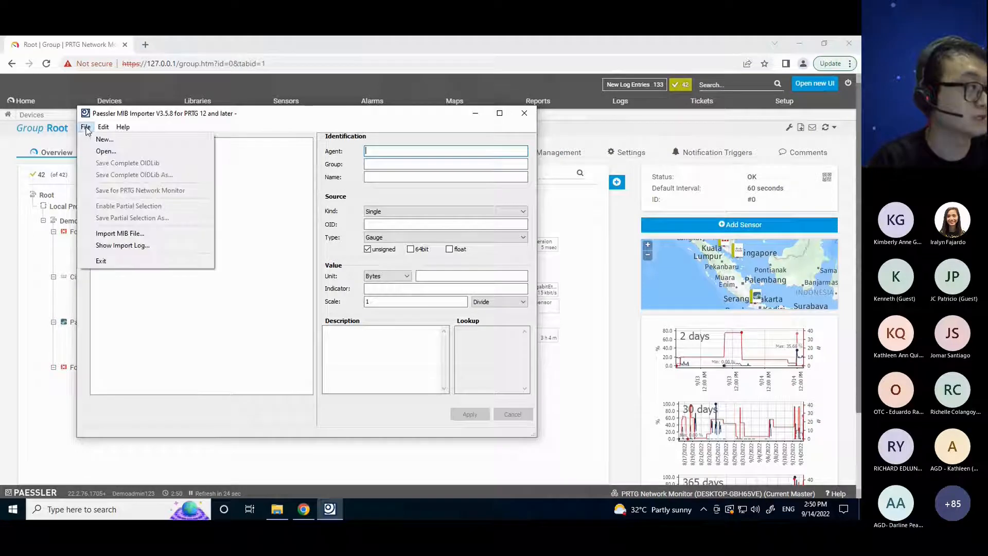
left_click(123, 233)
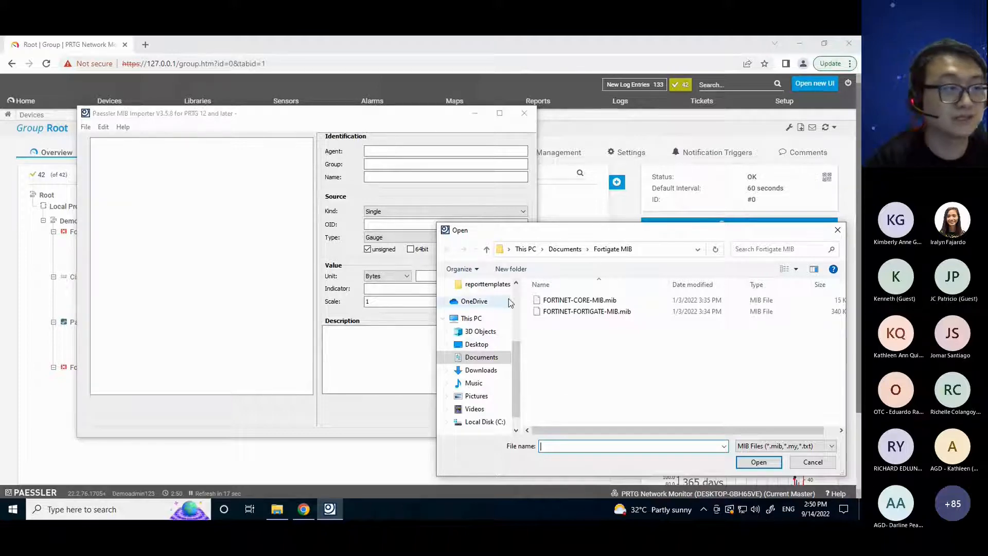
double_click(572, 311)
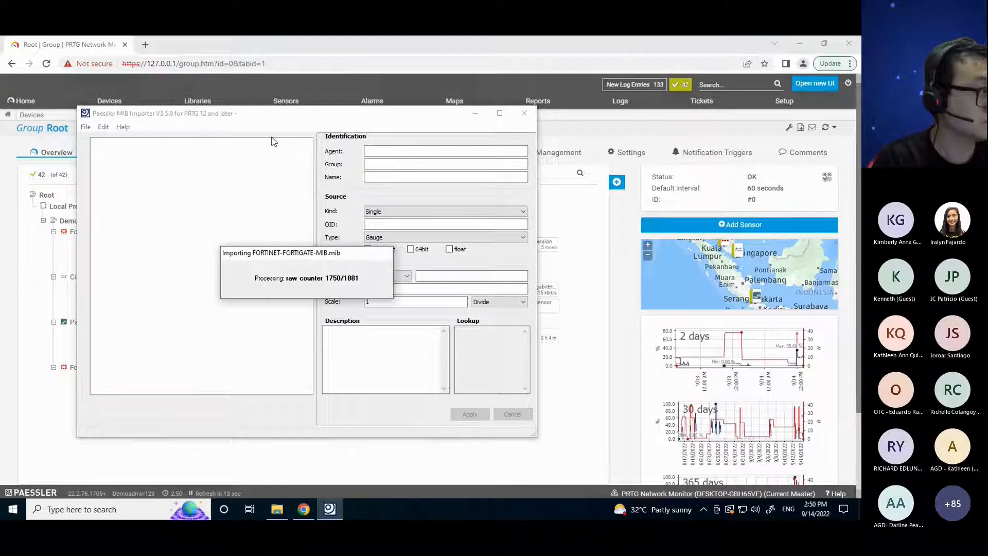
left_click(601, 396)
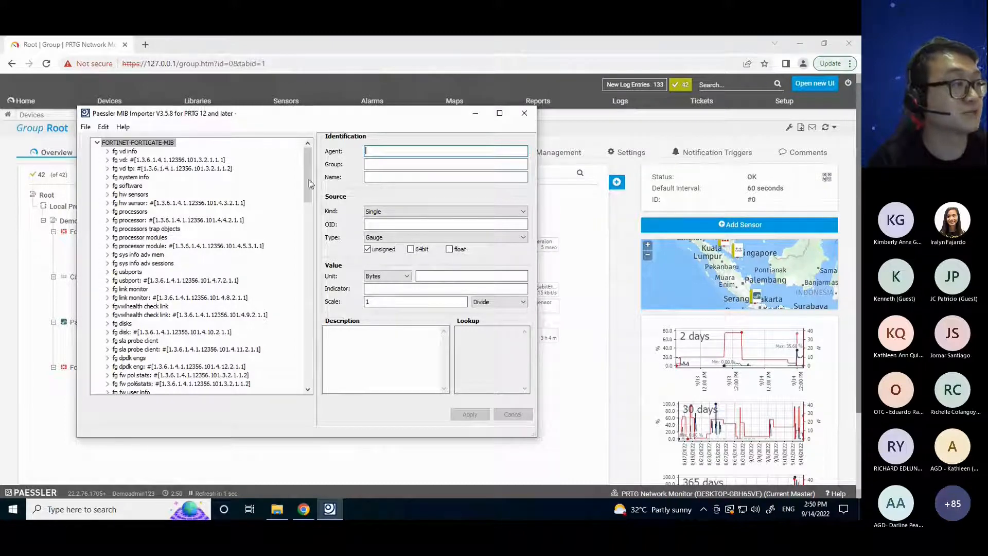
Enable partial selection and tick the fg ha info and fg ha stats groups in the FORTINET-FORTIGATE-MIB tree
scroll(305, 230, "down", 2)
scroll(301, 293, "down", 15)
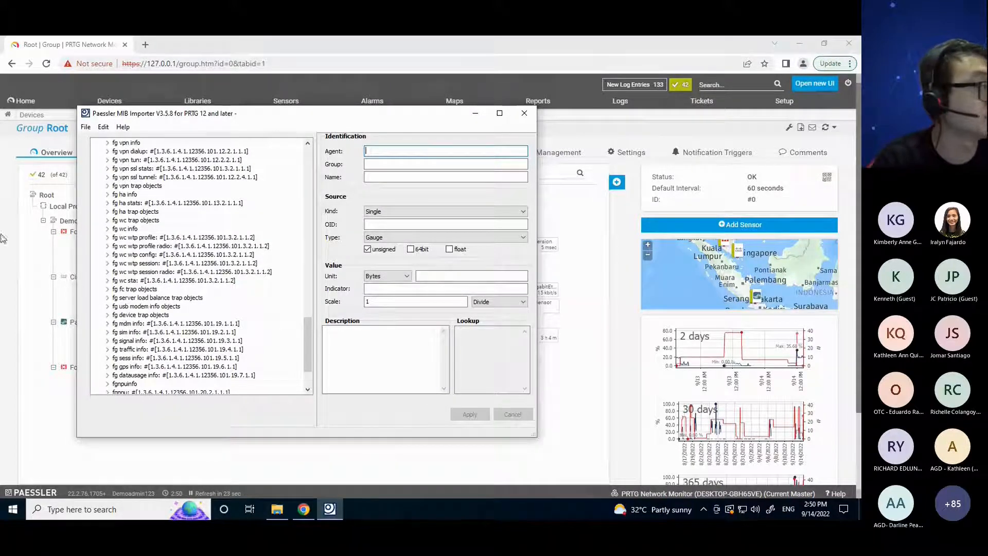
left_click(135, 195)
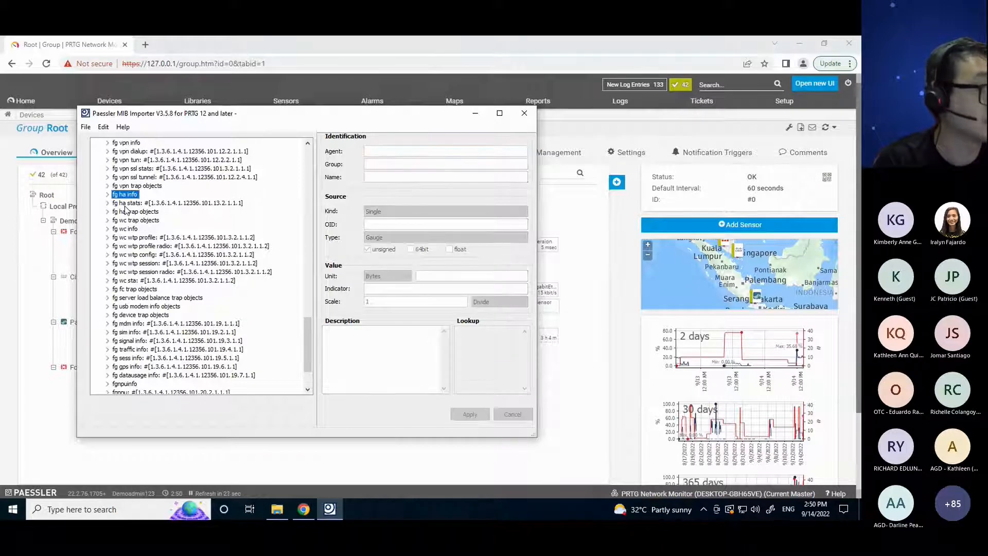
left_click(117, 204)
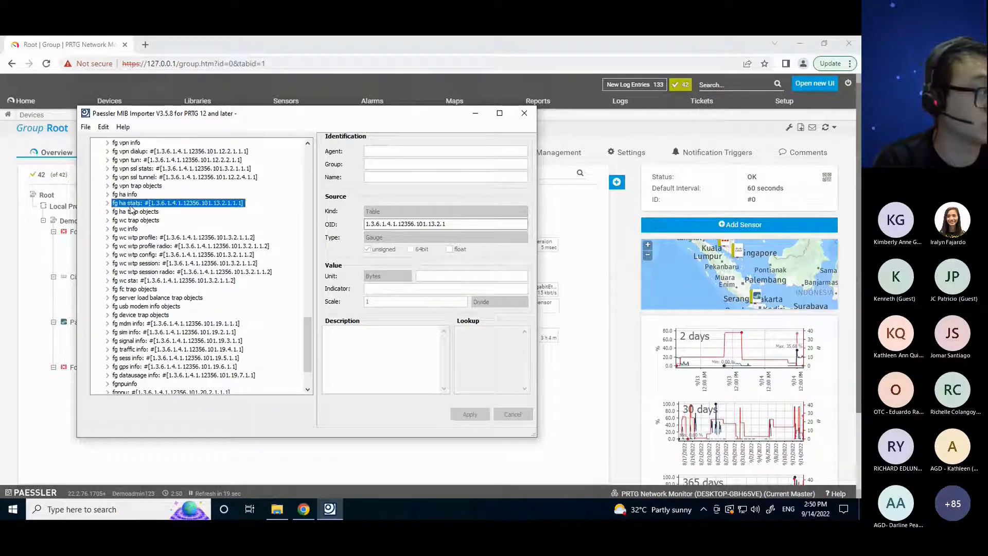
left_click(85, 126)
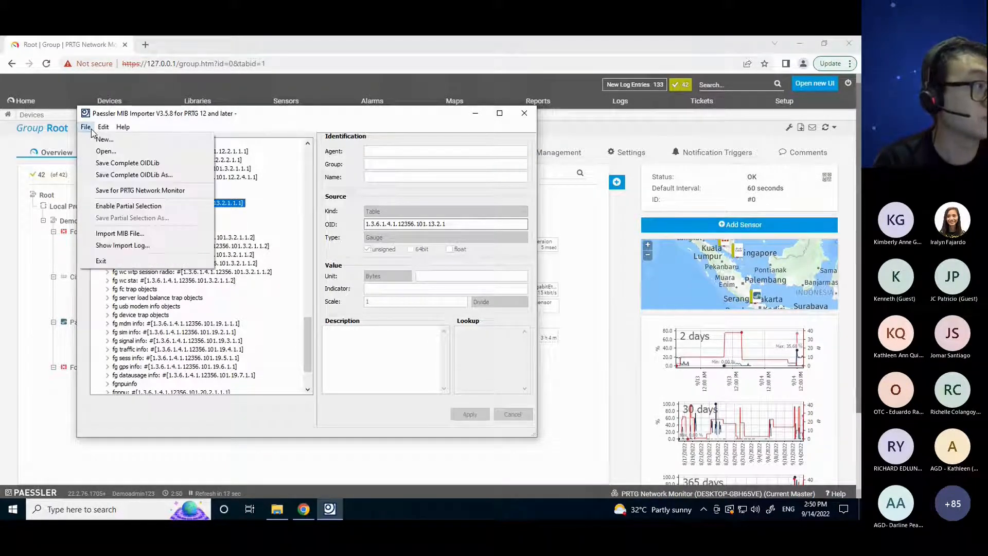
left_click(139, 206)
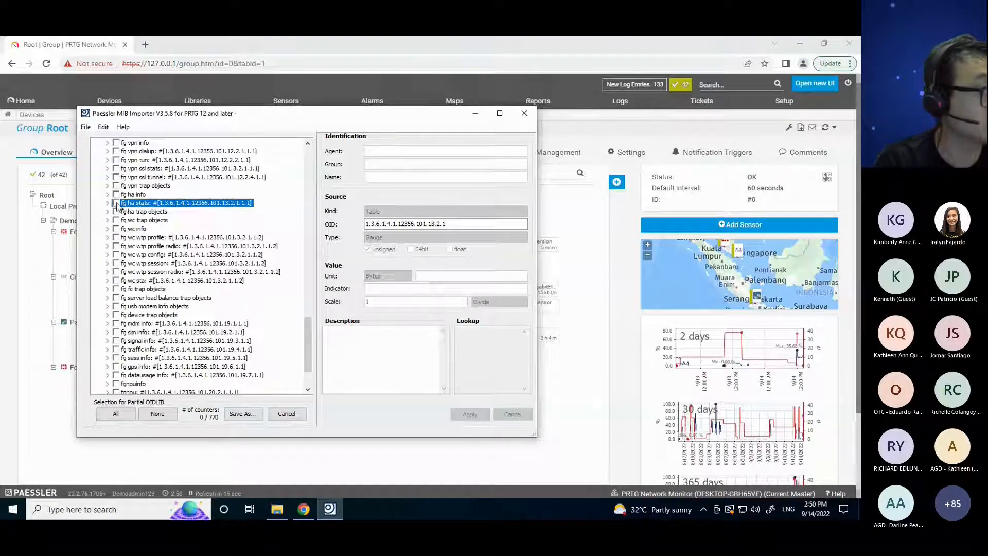
left_click(117, 203)
Look at the OID library files in the snmplibs folder in File Explorer, and return to PRTG in Chrome
left_click(86, 126)
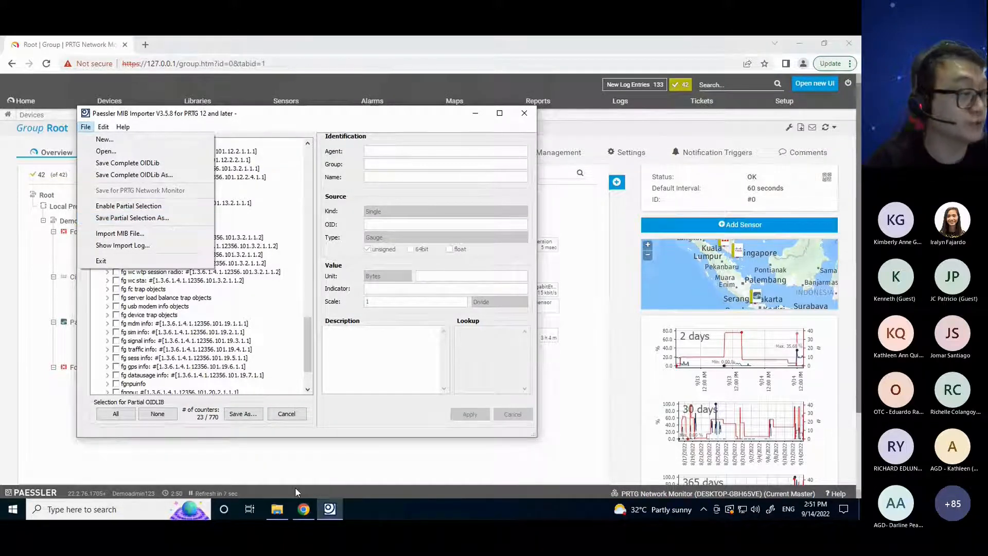
left_click(281, 510)
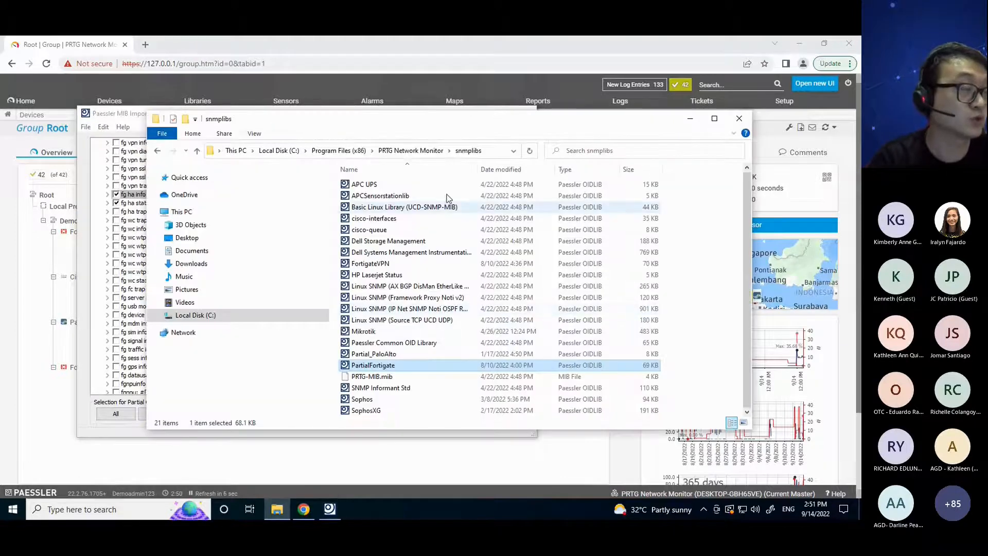
left_click(573, 471)
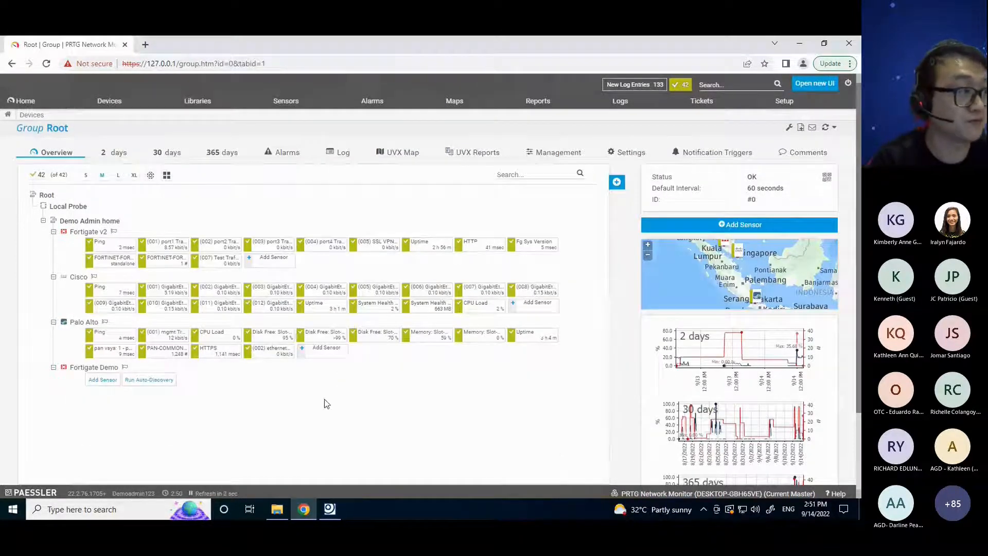
Start adding a sensor to the Fortigate v2 device, search for "snmp libr" and choose the SNMP Library sensor type
left_click(271, 257)
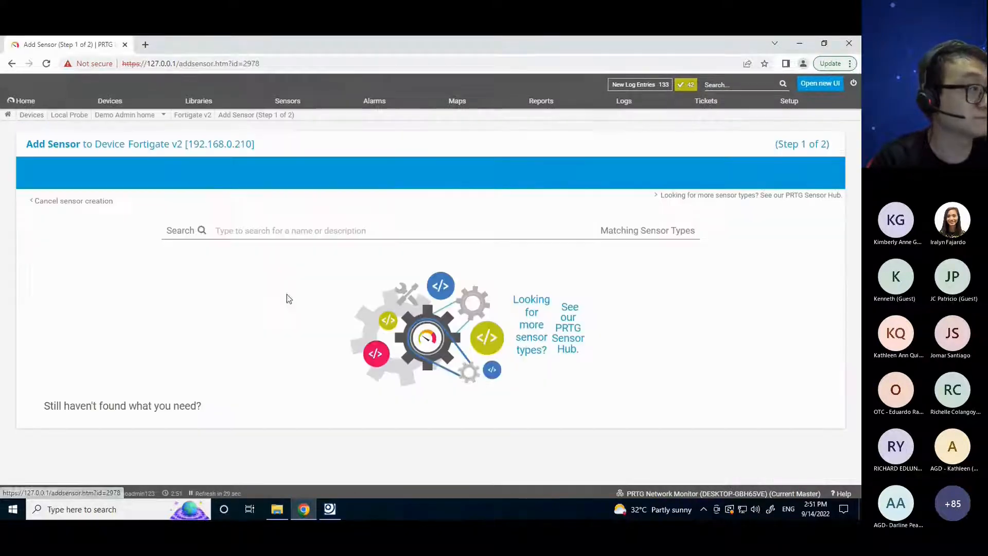
left_click(263, 340)
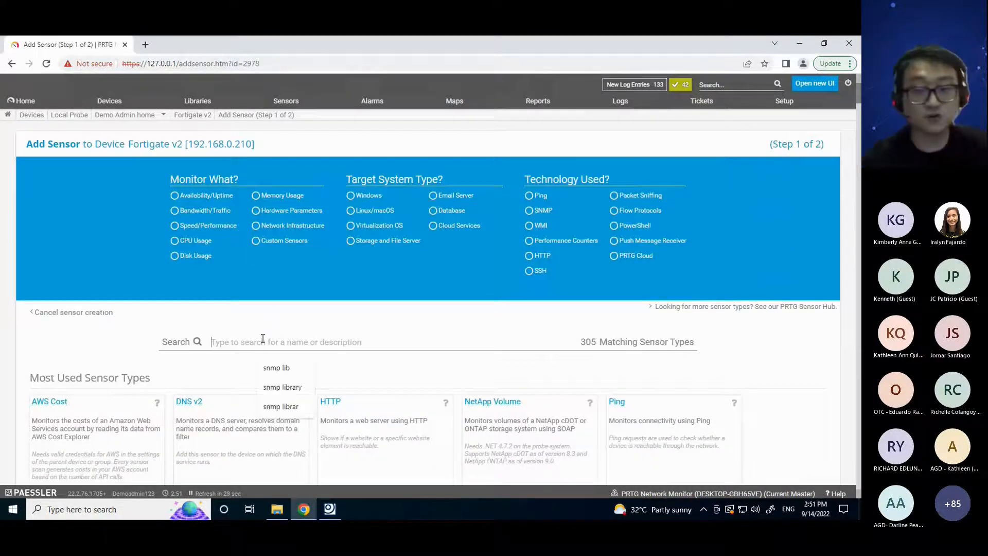
type("snm")
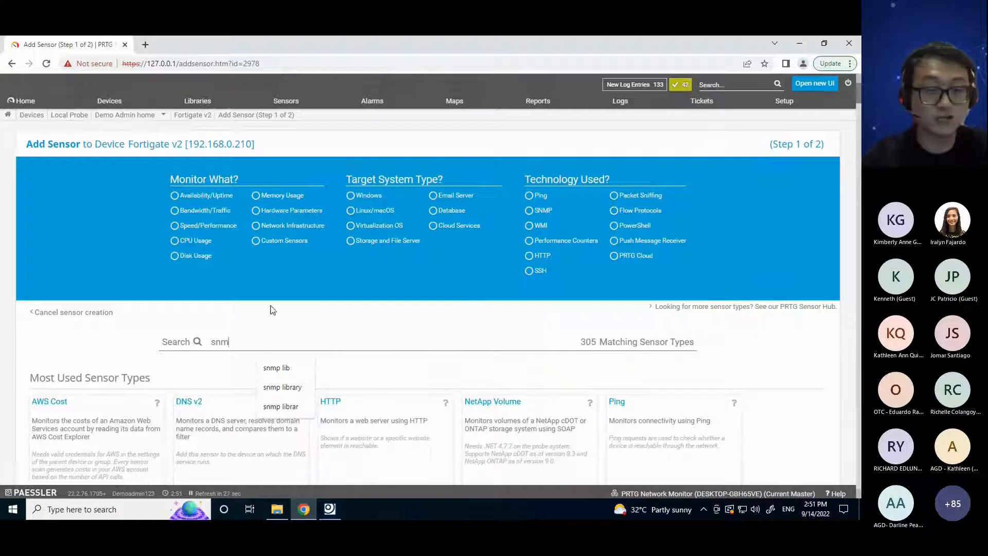
type("p libr")
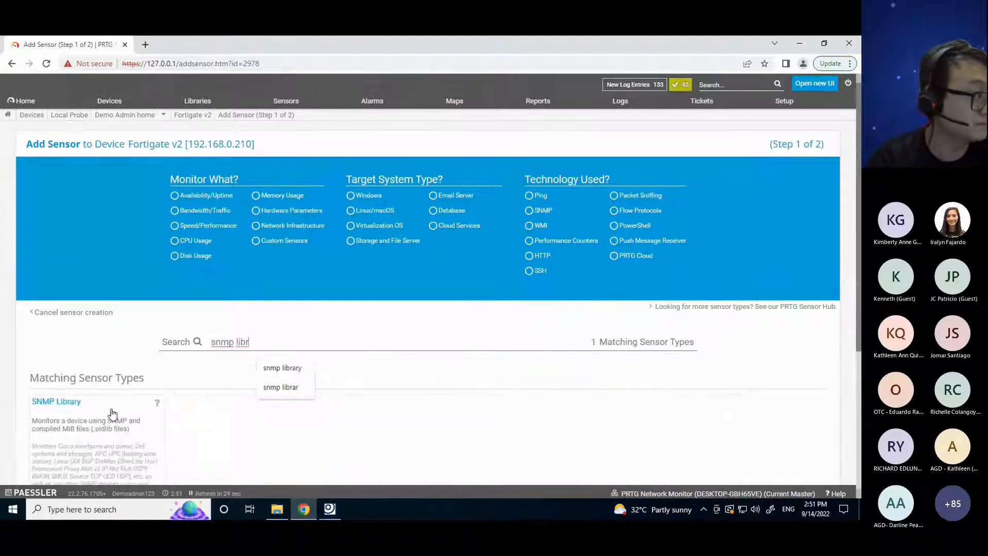
left_click(113, 413)
Load the Partialfortigate.oidlib library for the new sensor and examine its list of library OIDs
scroll(415, 293, "down", 5)
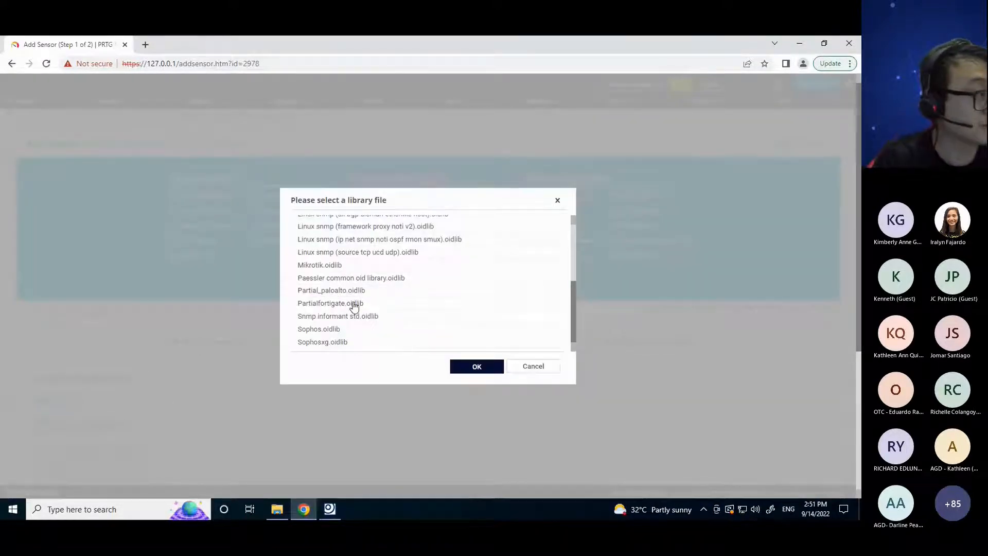
left_click(339, 305)
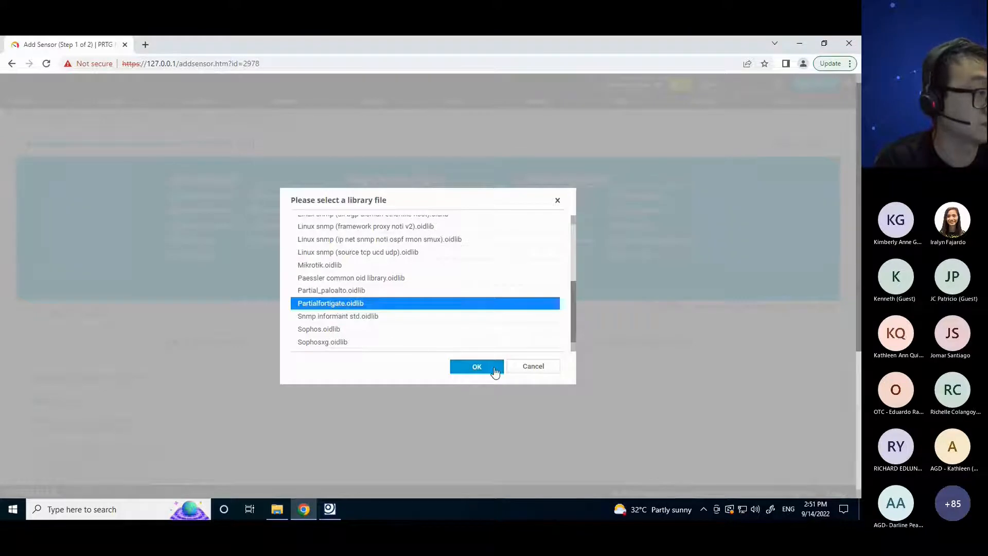
left_click(471, 368)
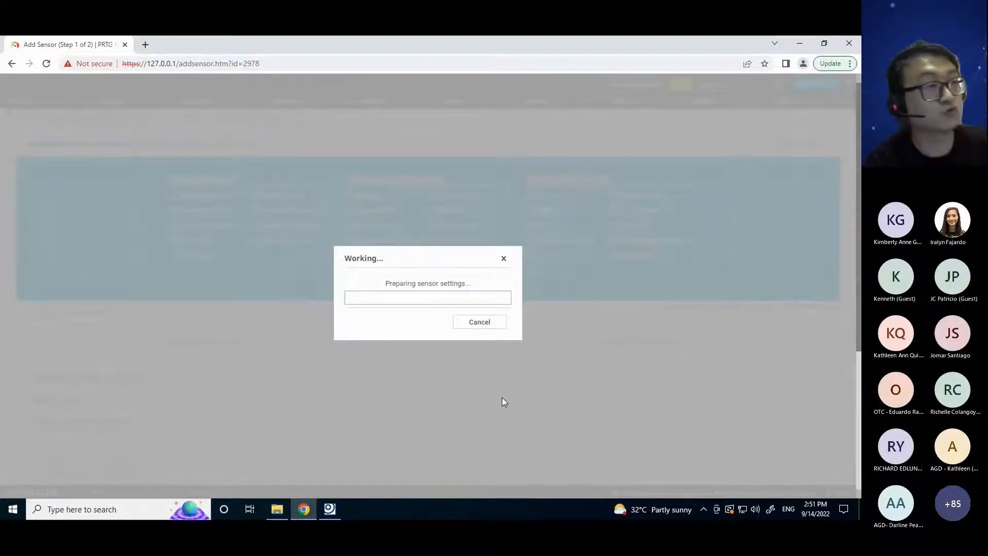
scroll(319, 267, "down", 3)
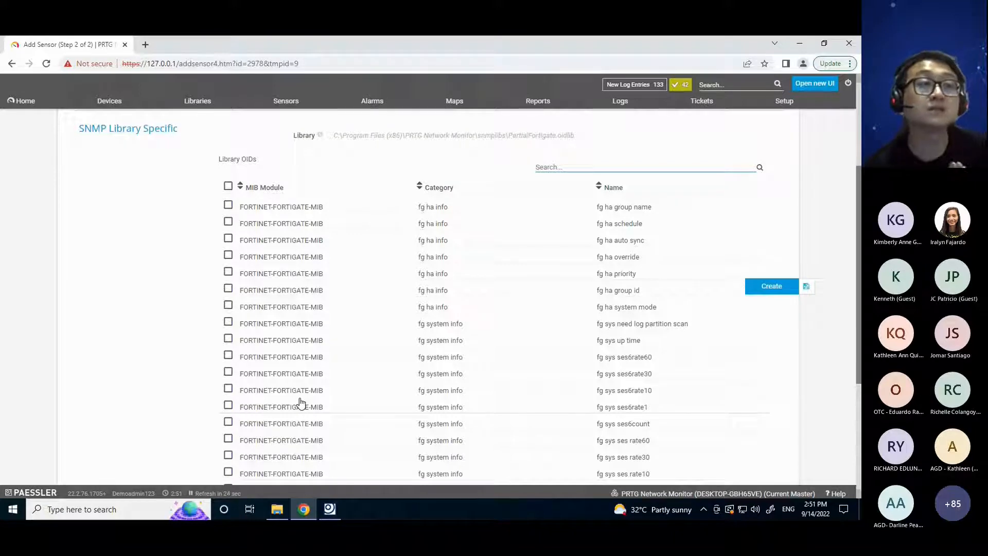
scroll(301, 402, "up", 3)
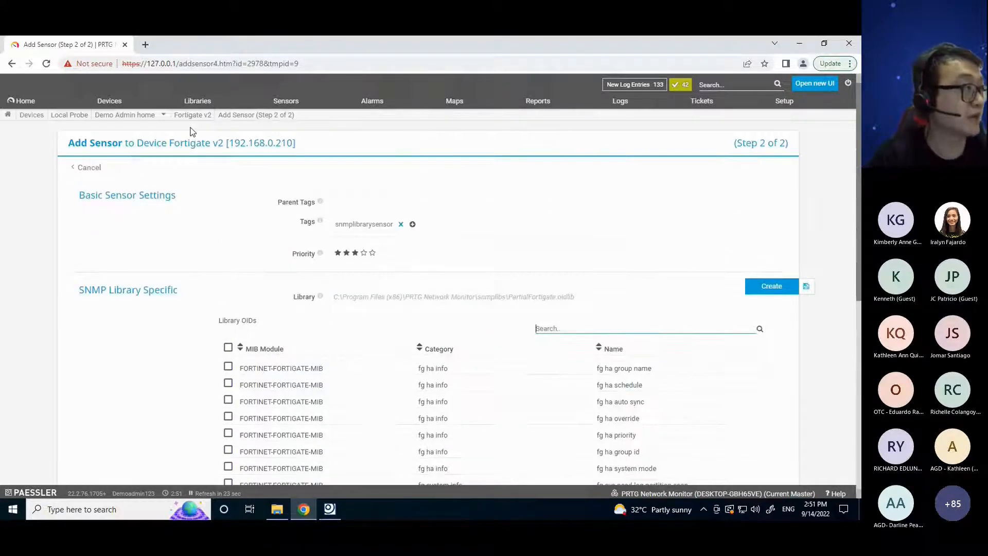
Leave sensor creation for the Demo Admin home group and open the first FORTINET-FORTIGATE-MIB sensor of Fortigate v2
left_click(118, 116)
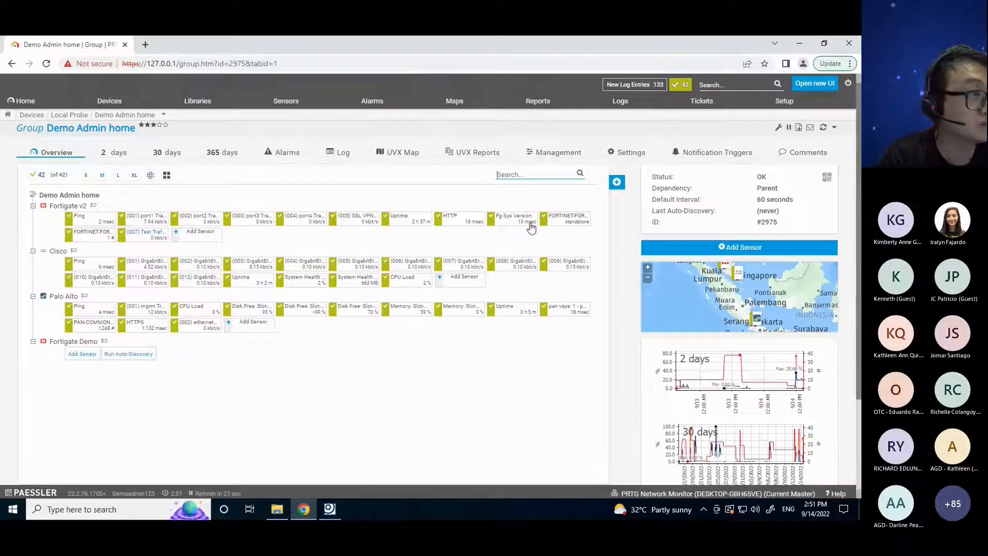
left_click(563, 219)
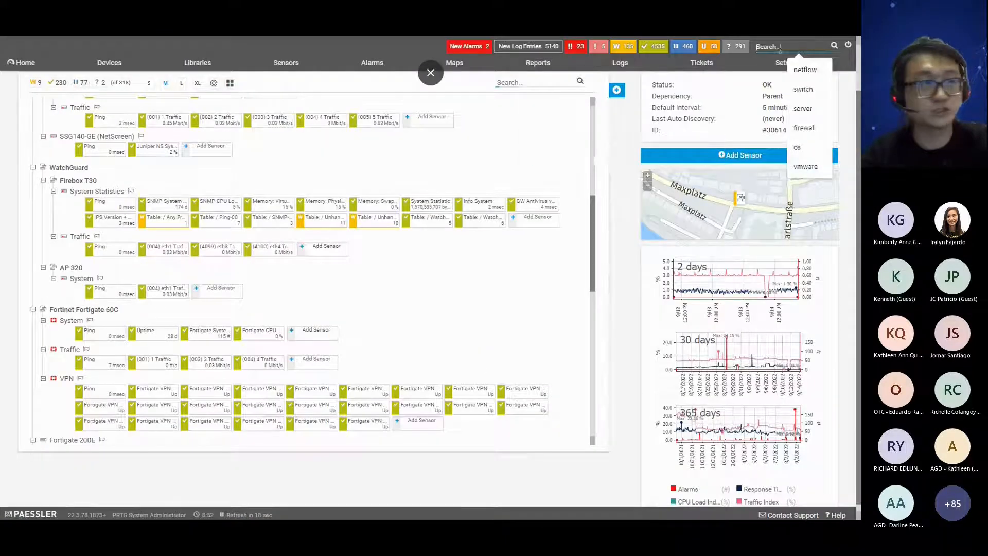
Search the PRTG demo server for "os", open the OS group and expand the Debian 11 and Windows Server 2019 devices
left_click(797, 147)
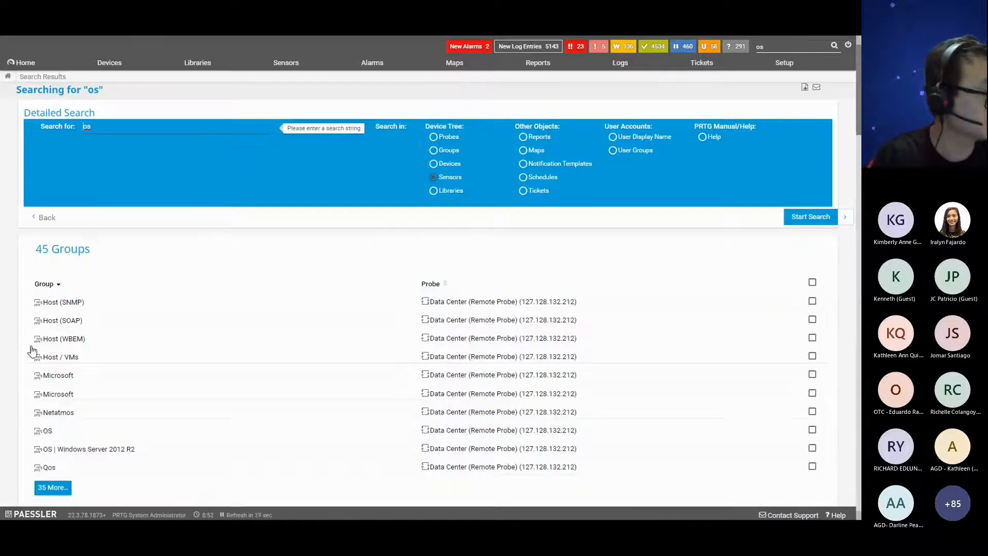
left_click(47, 431)
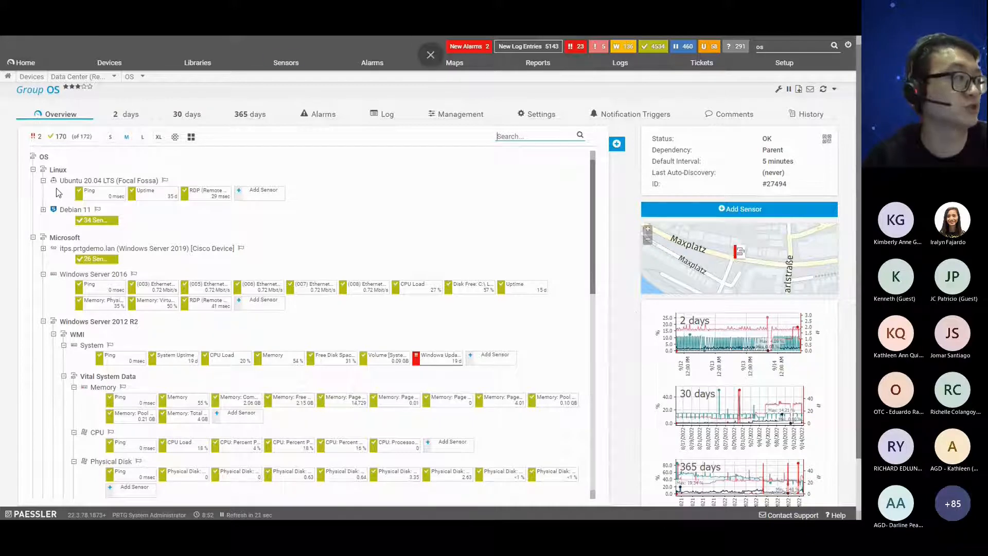
left_click(43, 210)
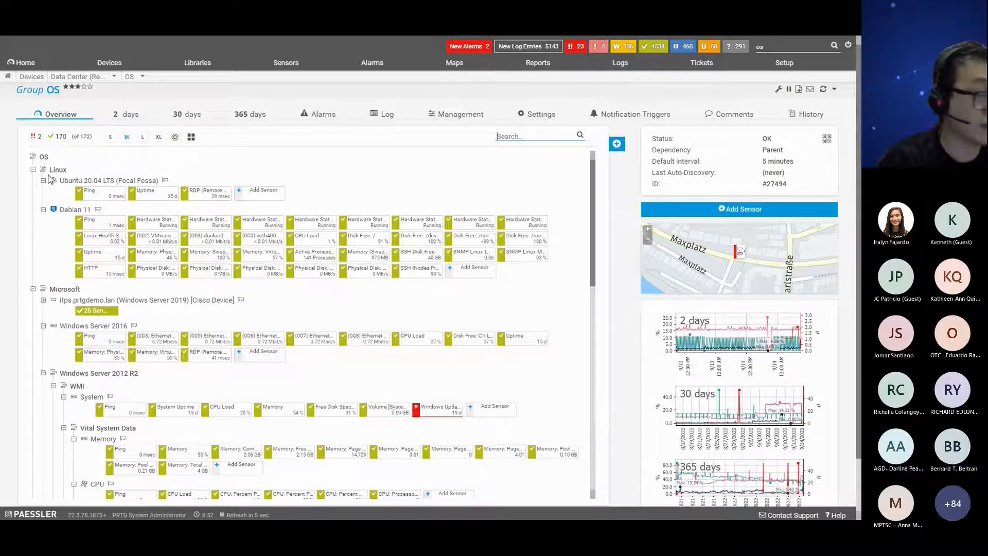
left_click(43, 300)
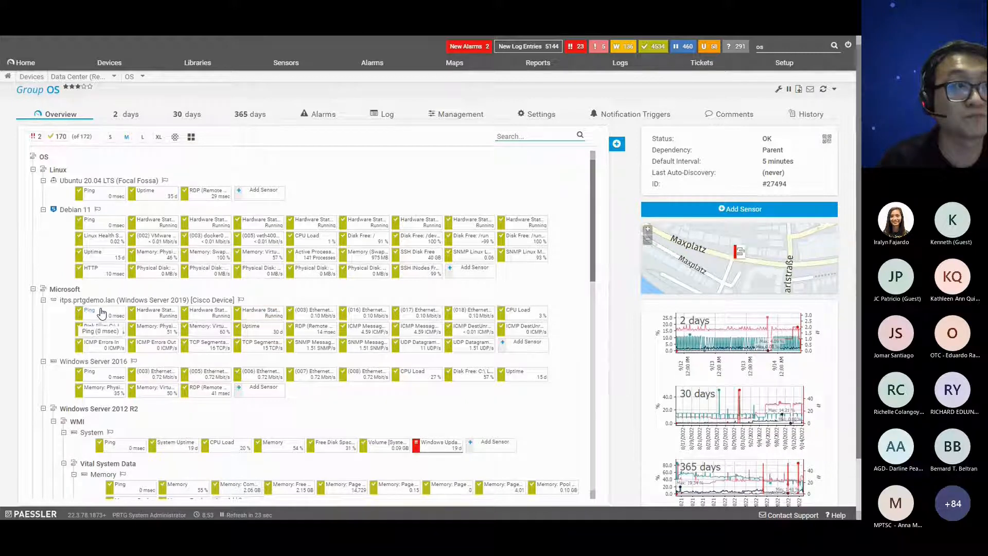
View the Disk Free: C:\ sensor of the Windows Server 2019 device, and go to the Microsoft group
mouse_move(102, 312)
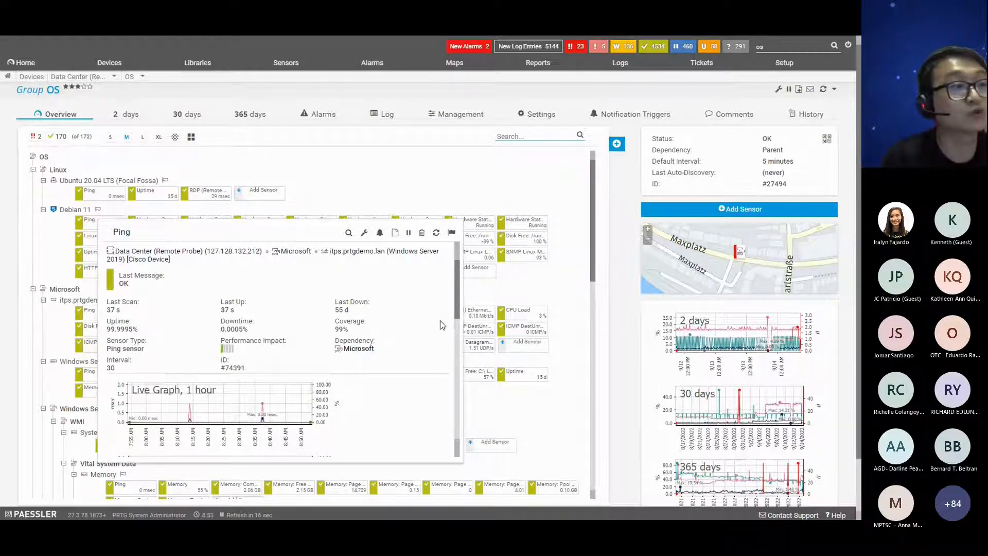
mouse_move(507, 311)
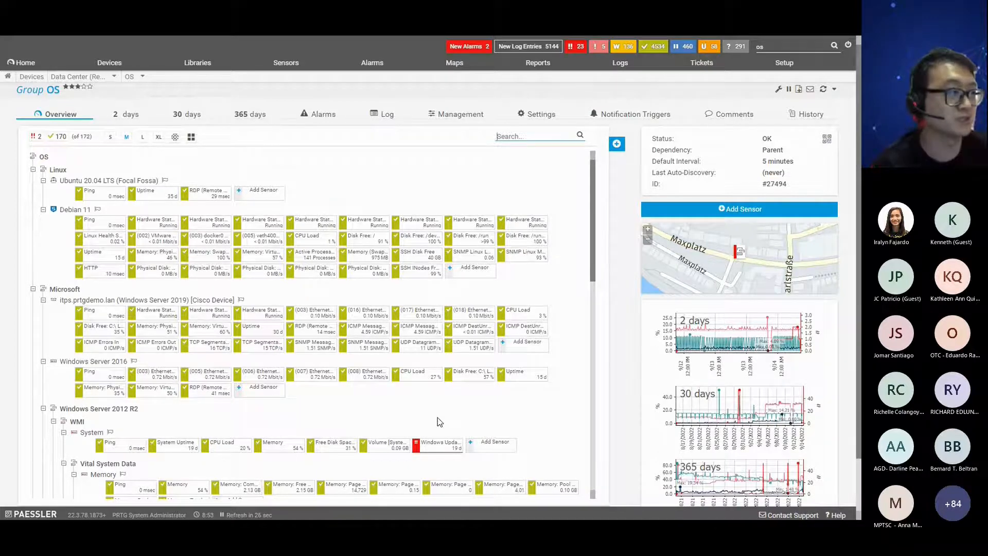
left_click(108, 335)
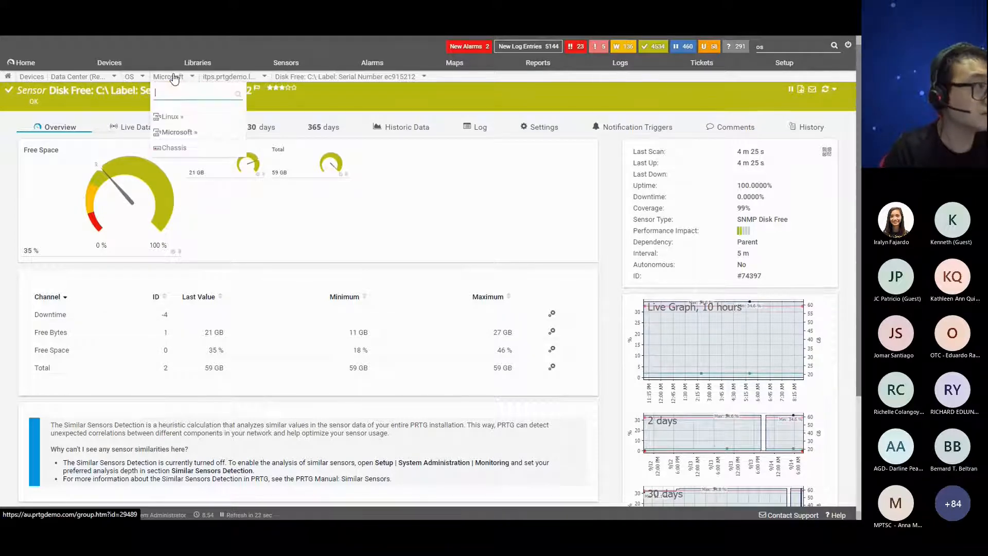
left_click(175, 79)
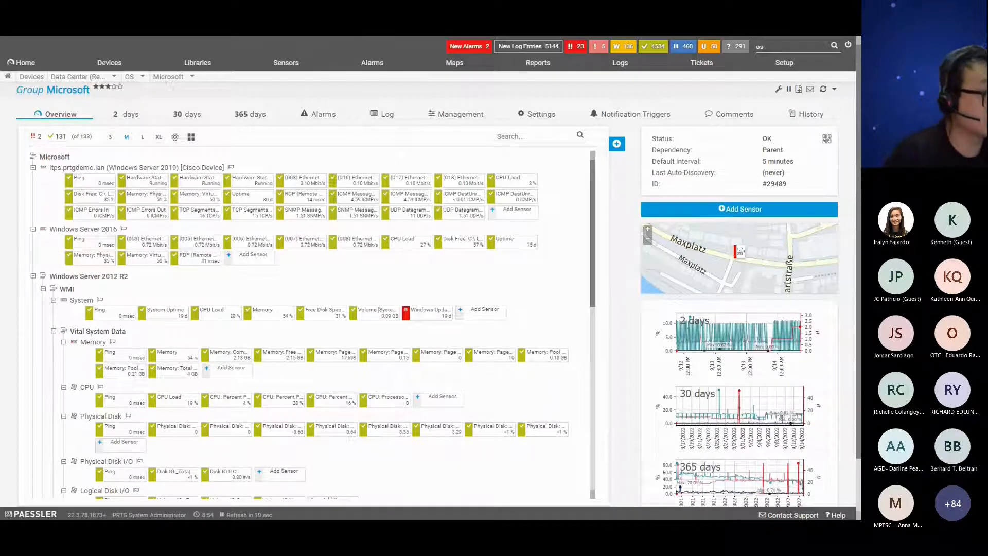
Examine the channels and graphs of Windows Server 2016's (005) Ethernet0 traffic sensor, and return to the Microsoft group
left_click(214, 242)
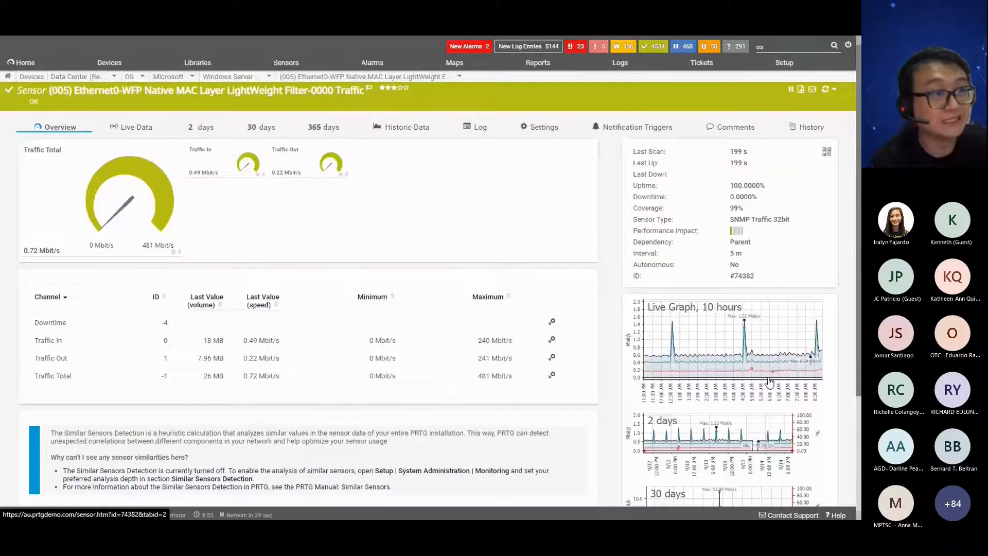
scroll(770, 381, "down", 1)
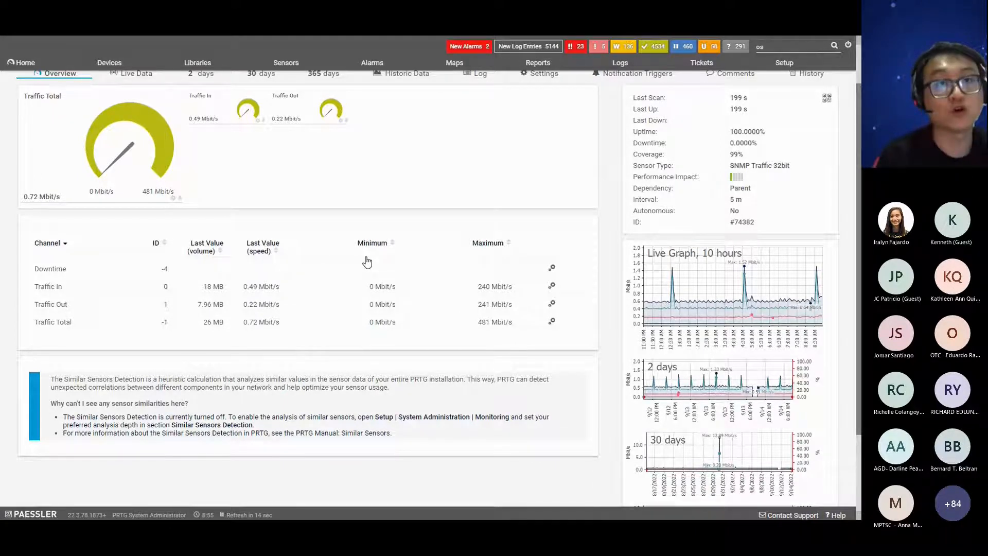
scroll(302, 222, "up", 1)
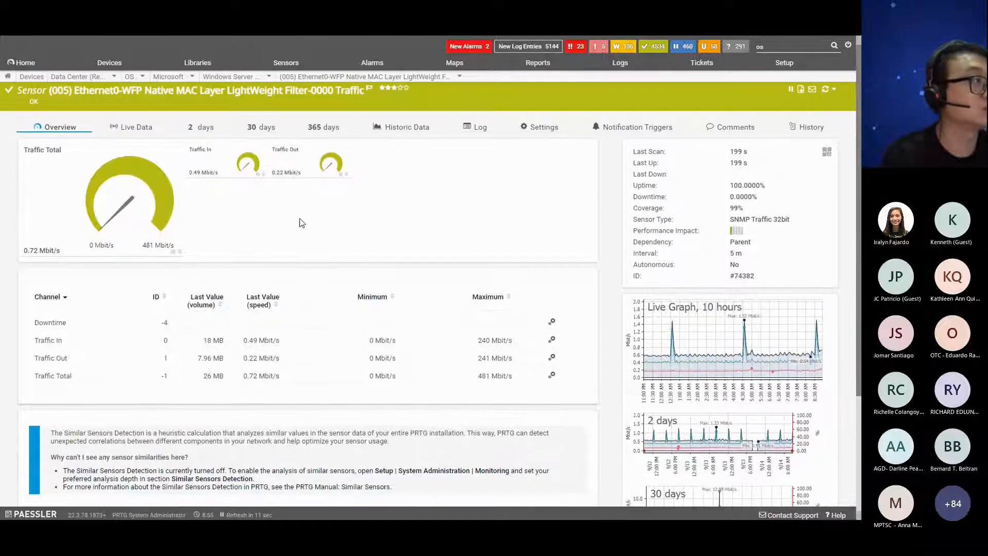
left_click(168, 78)
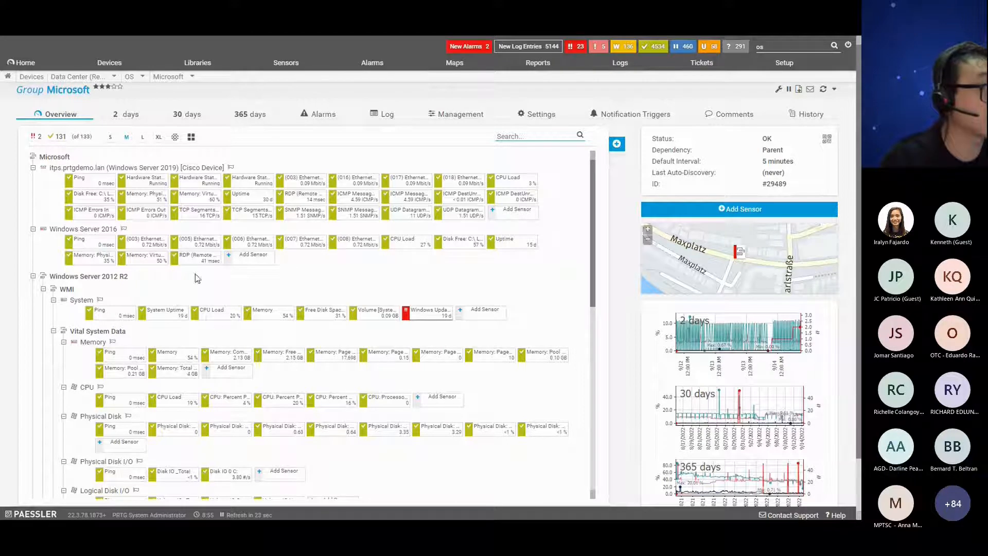
View the RDP (Remote Desktop) sensor of Windows Server 2016 and the Windows Updates Status sensor of Windows Server 2012 R2
left_click(196, 257)
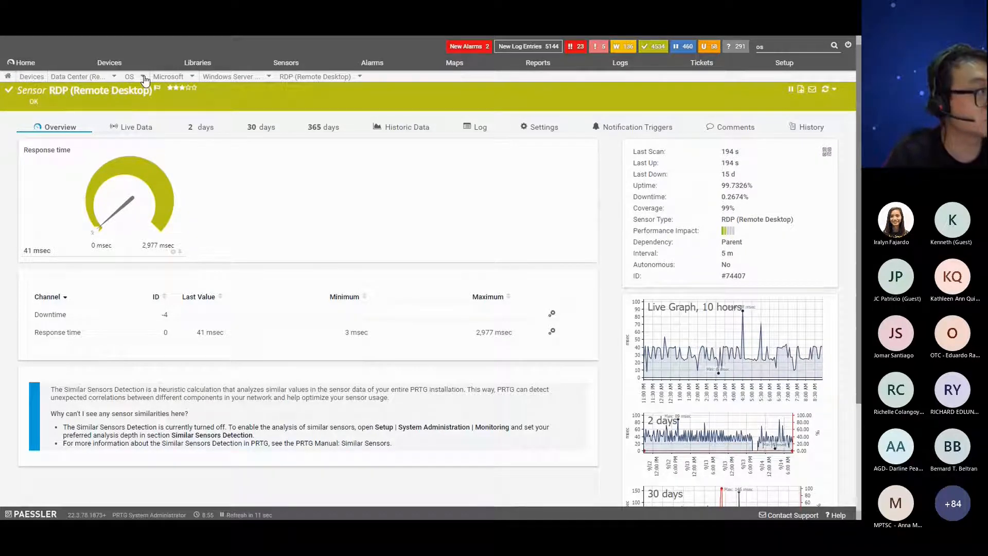
left_click(158, 80)
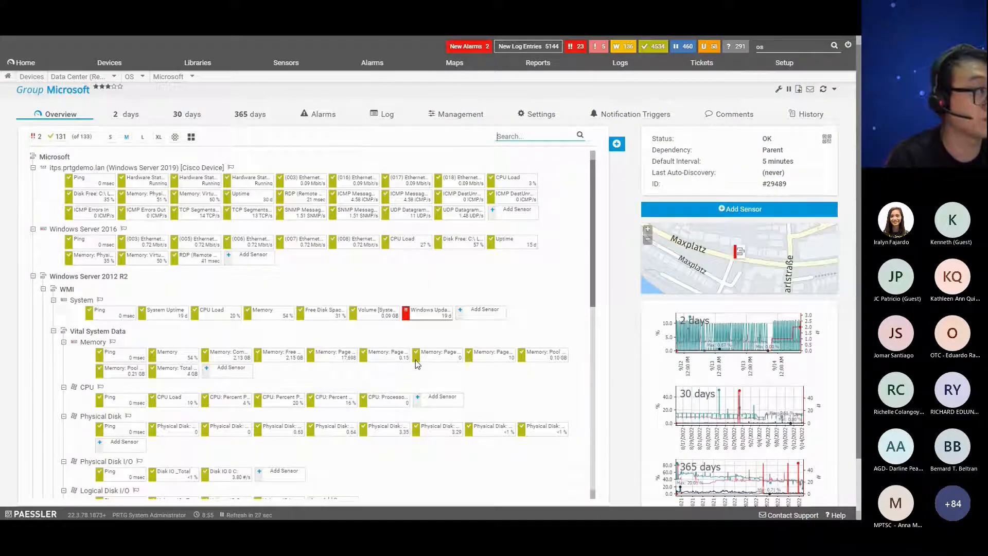
left_click(431, 313)
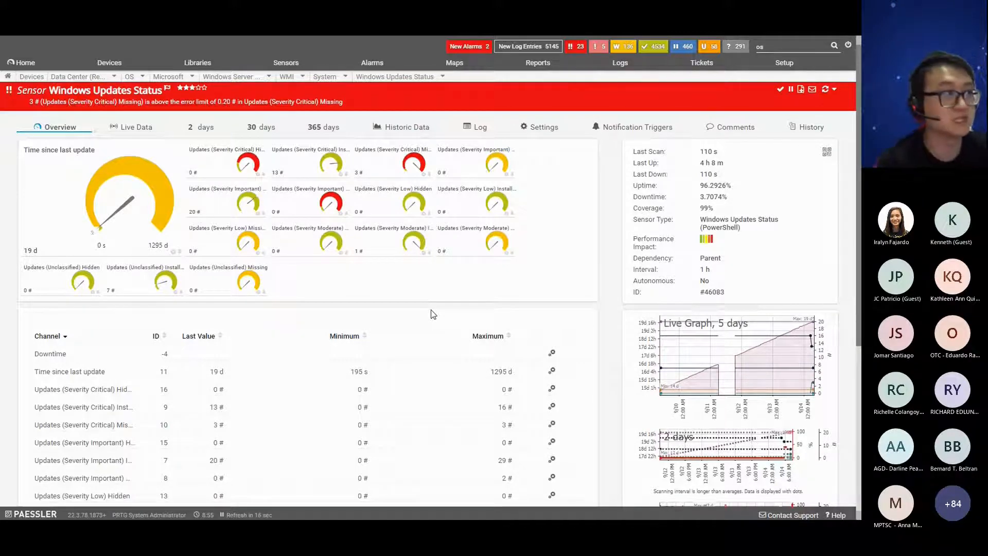
scroll(432, 315, "down", 1)
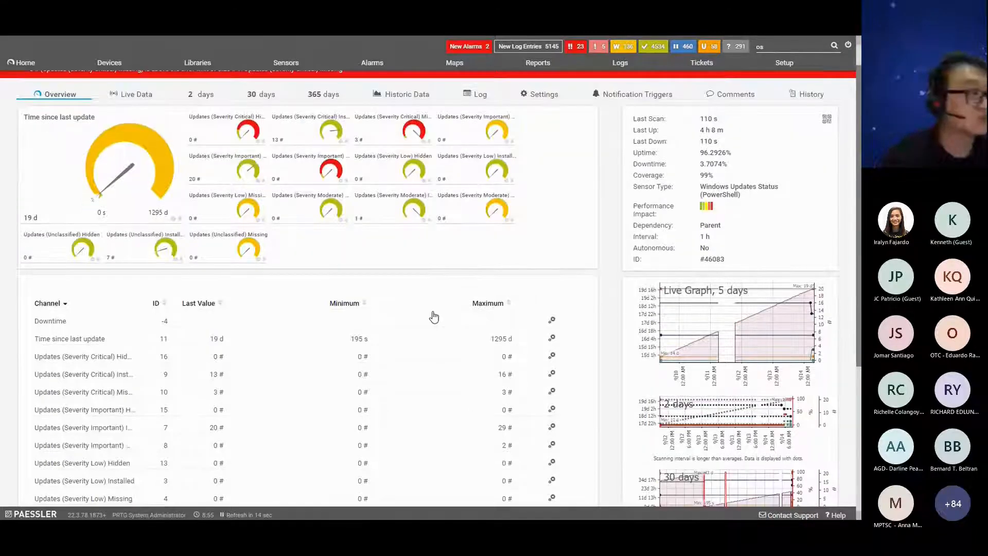
View the limit settings of the Time since last update channel in the Windows Updates Status sensor, and close them without changes
scroll(183, 347, "up", 1)
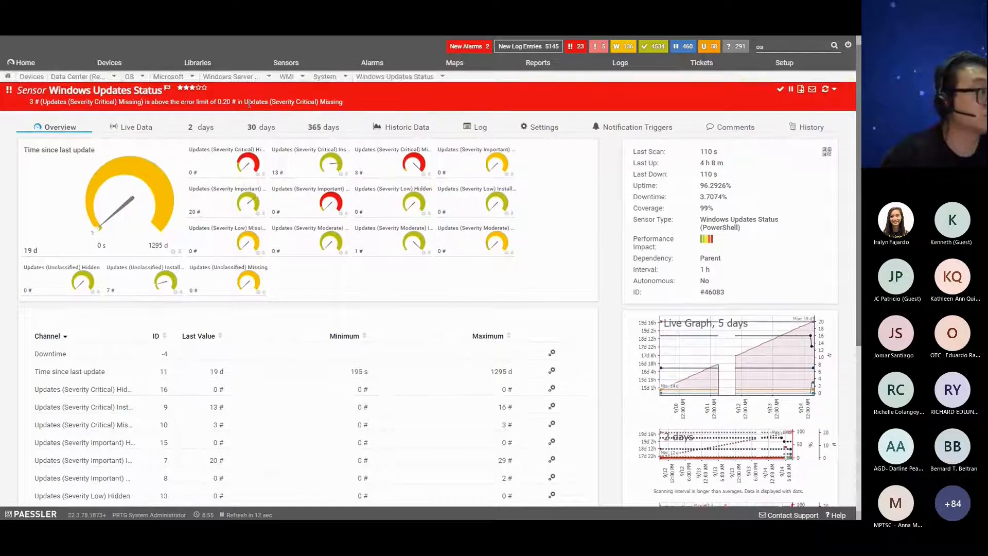
scroll(203, 293, "down", 2)
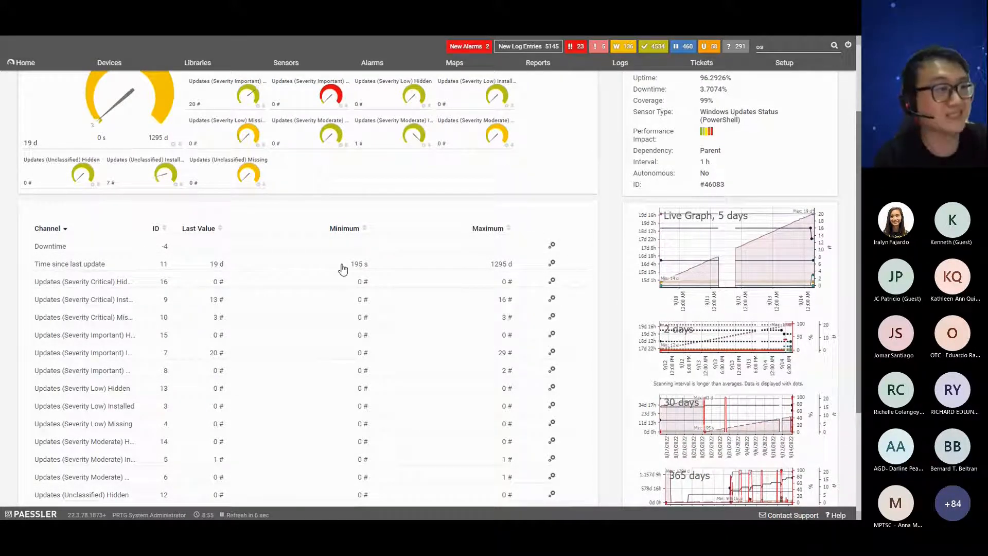
left_click(552, 263)
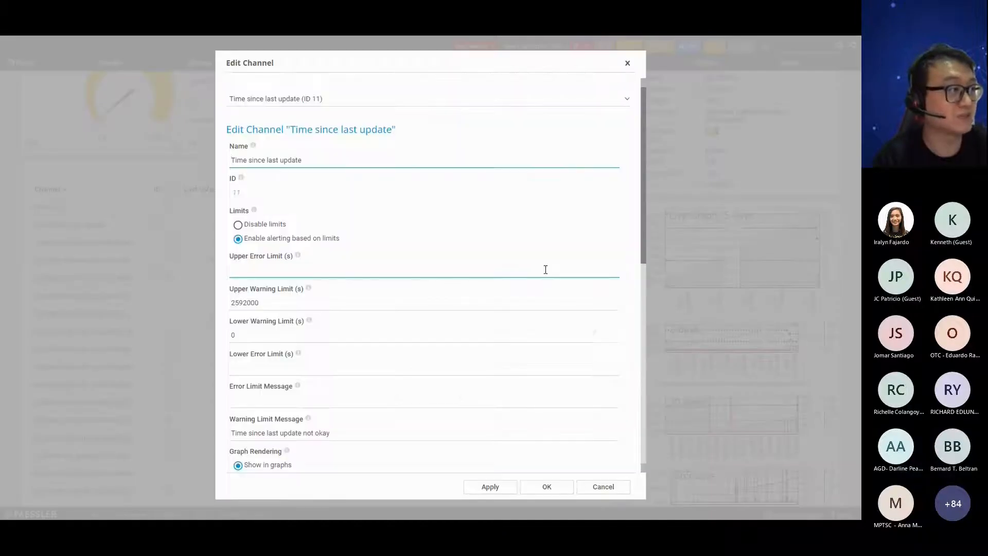
left_click(604, 488)
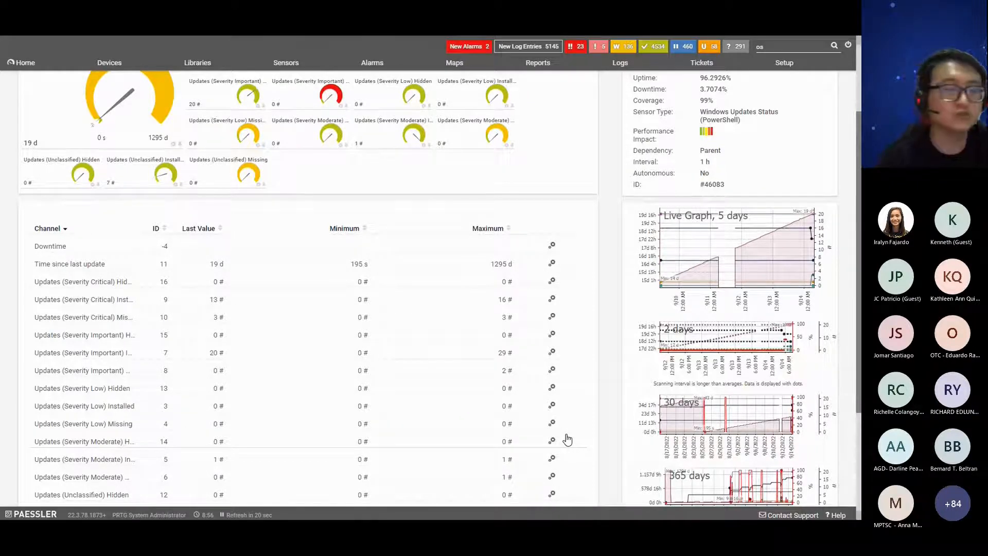
scroll(335, 355, "up", 2)
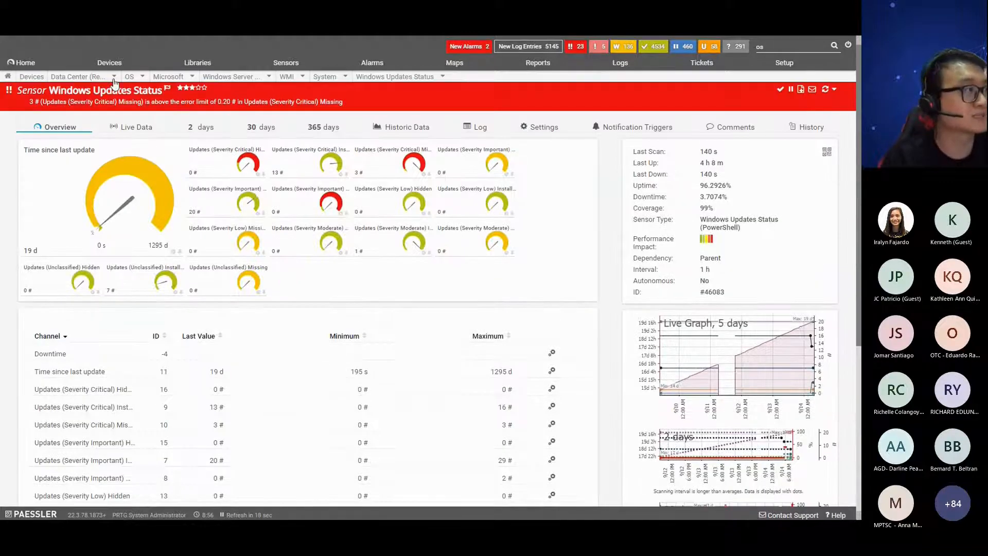
Return to the Microsoft group and open the Eventlog: Security sensor under Windows Server 2012 R2's Logs group
left_click(158, 78)
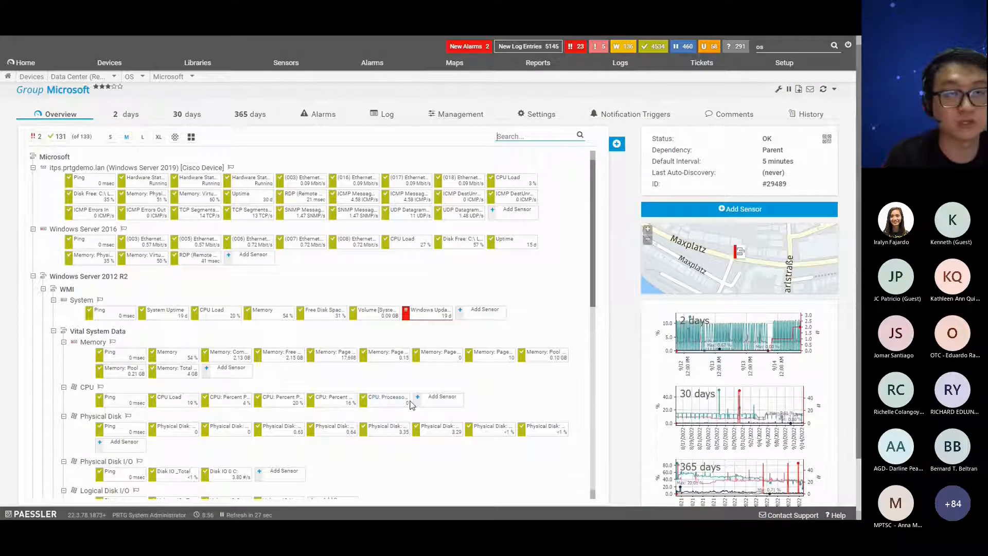
scroll(412, 405, "down", 3)
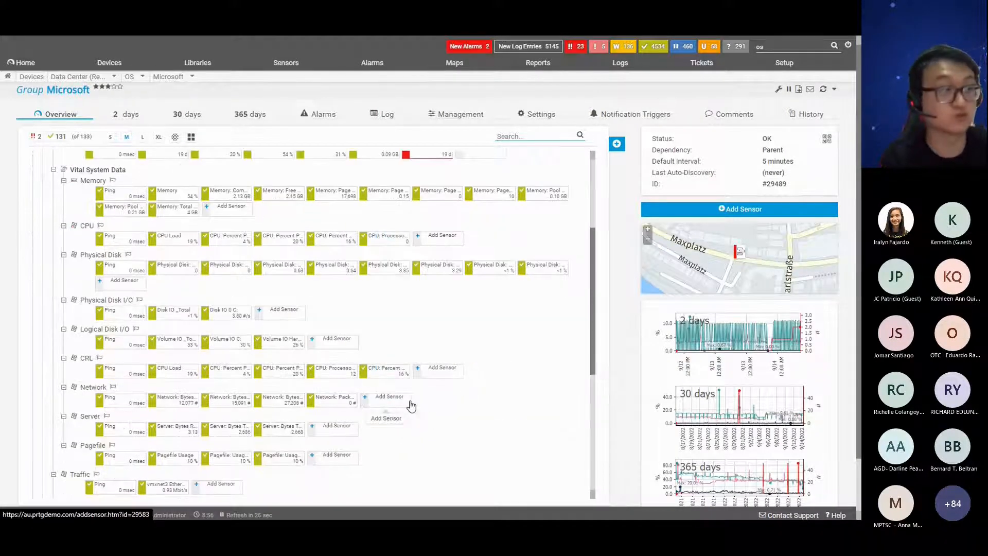
scroll(411, 406, "down", 3)
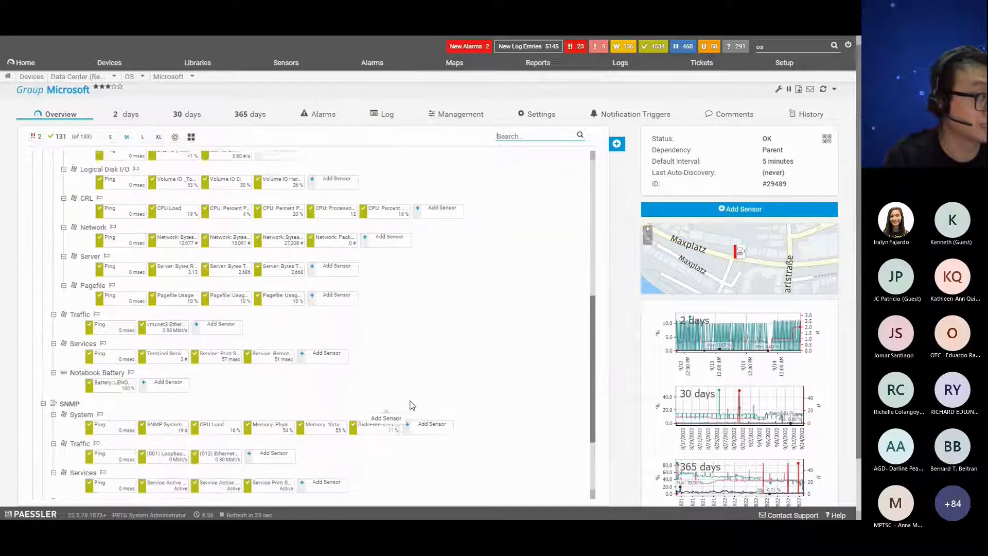
scroll(405, 363, "down", 2)
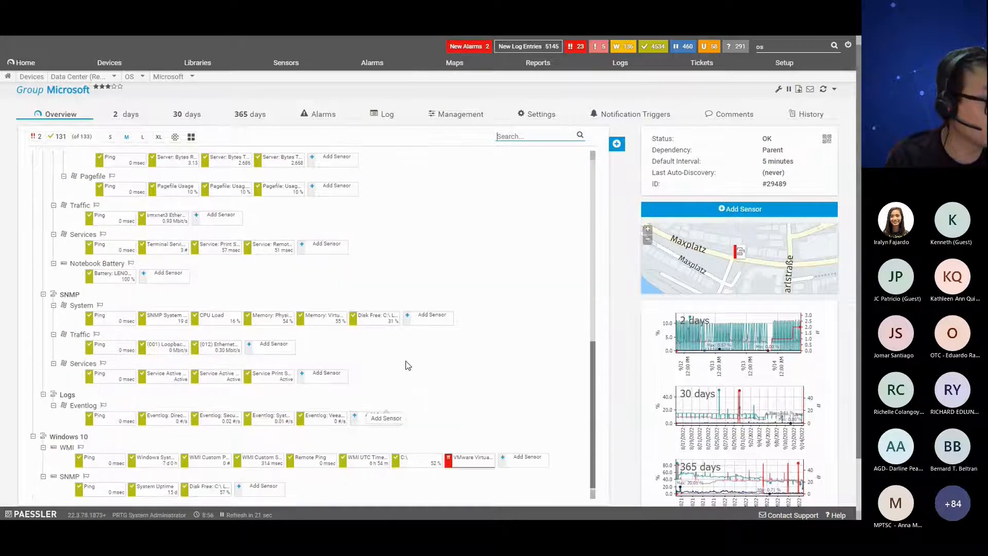
left_click(227, 423)
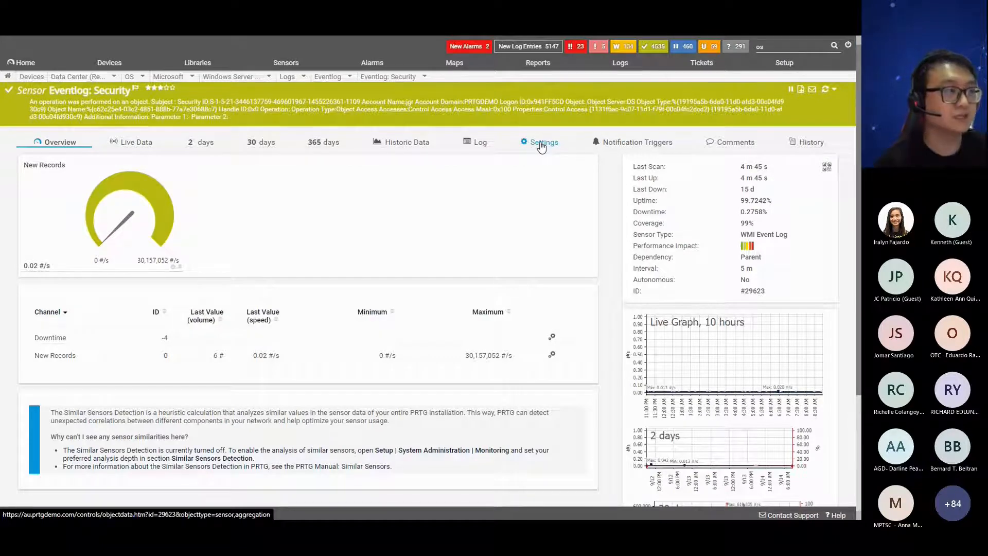
Examine the Eventlog: Security sensor's settings, especially the filters for event type, source, ID and category
left_click(541, 144)
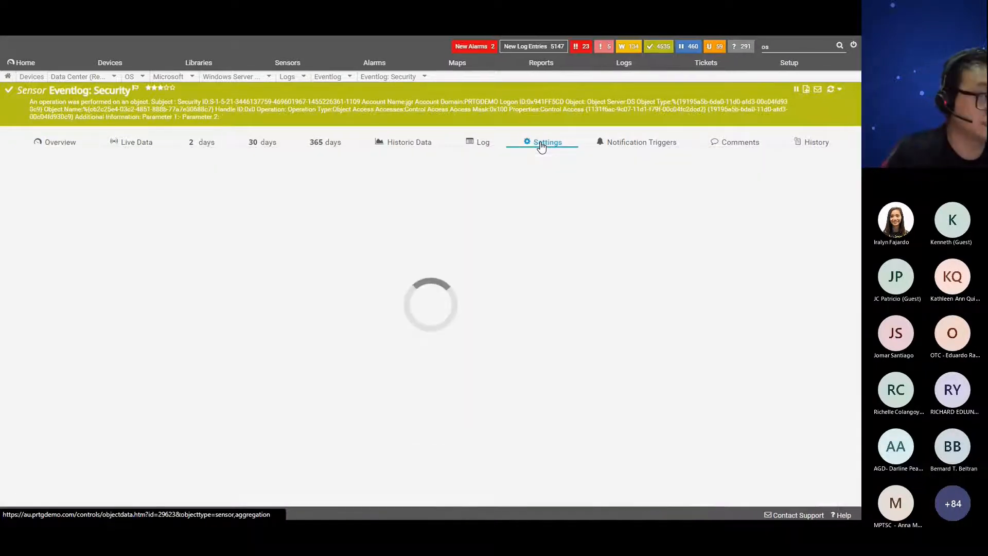
scroll(355, 397, "down", 2)
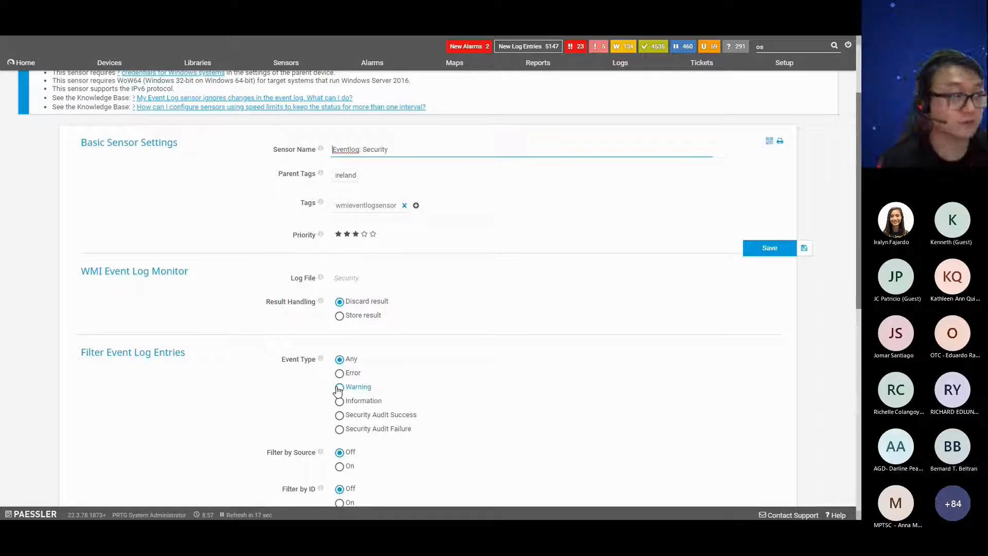
scroll(338, 406, "down", 1)
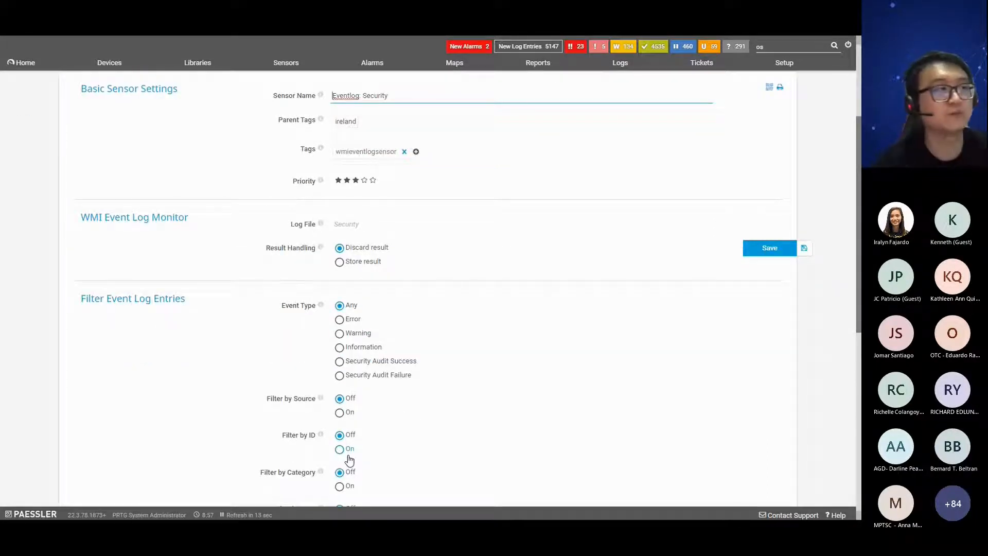
scroll(308, 381, "up", 3)
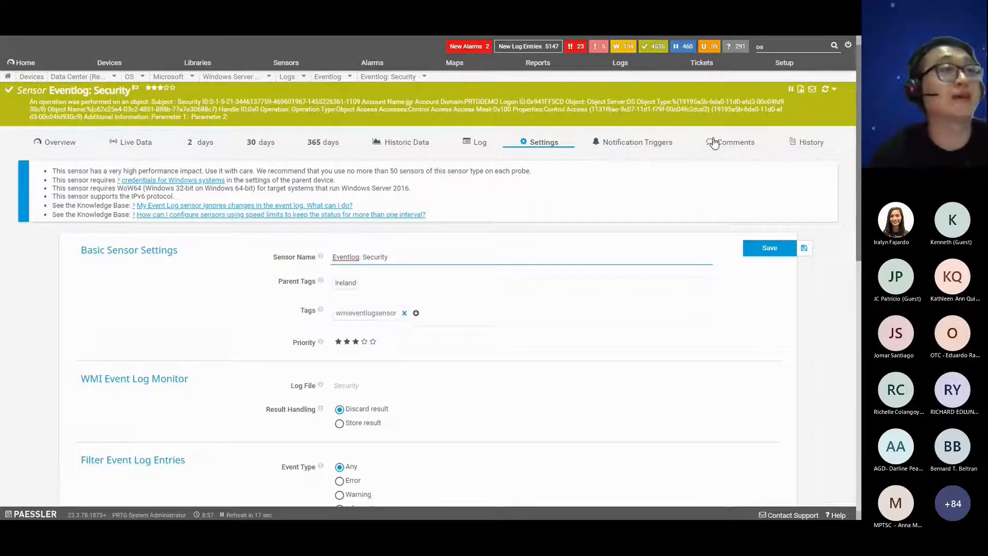
Search the PRTG server for "network" and open the Network group of the Data Center probe
left_click_drag(793, 47, 752, 49)
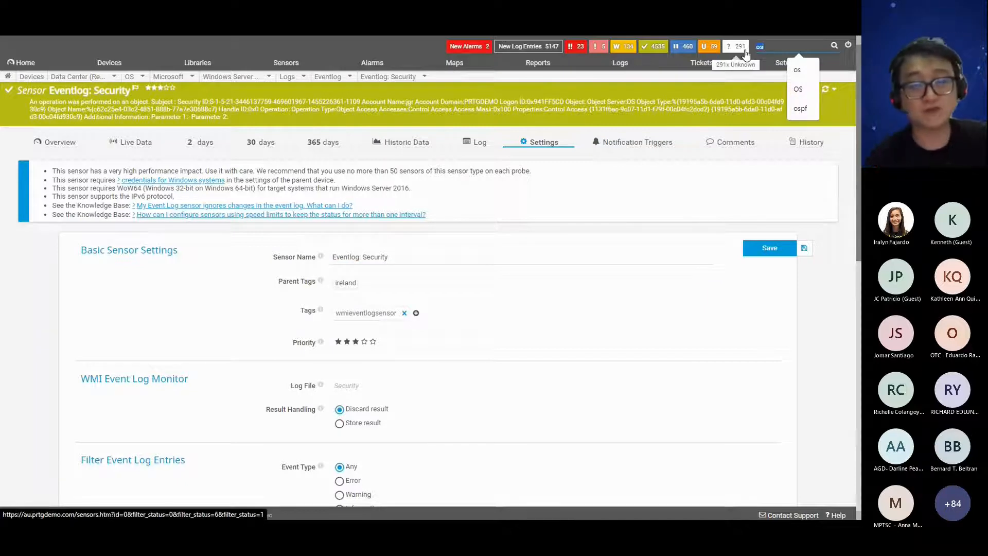
type("networ")
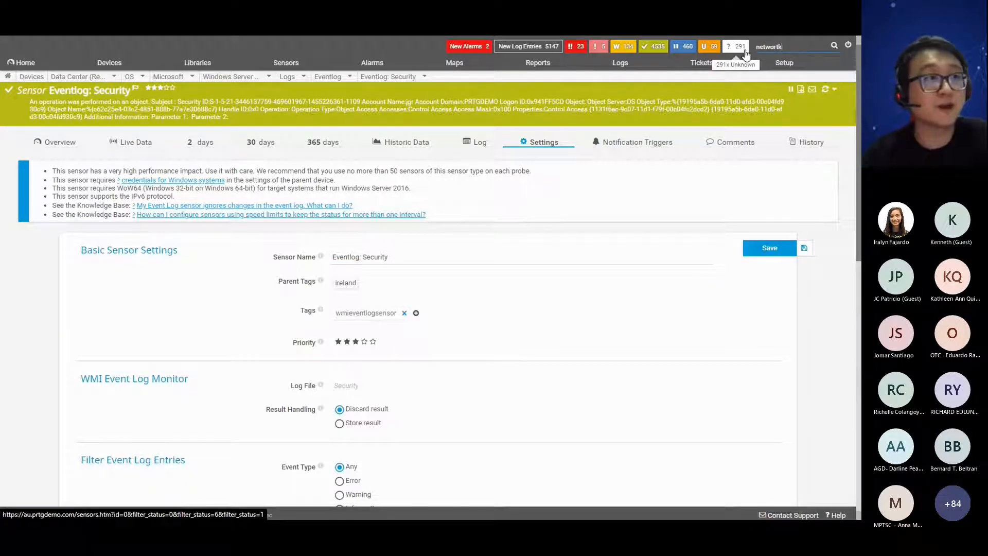
type("k")
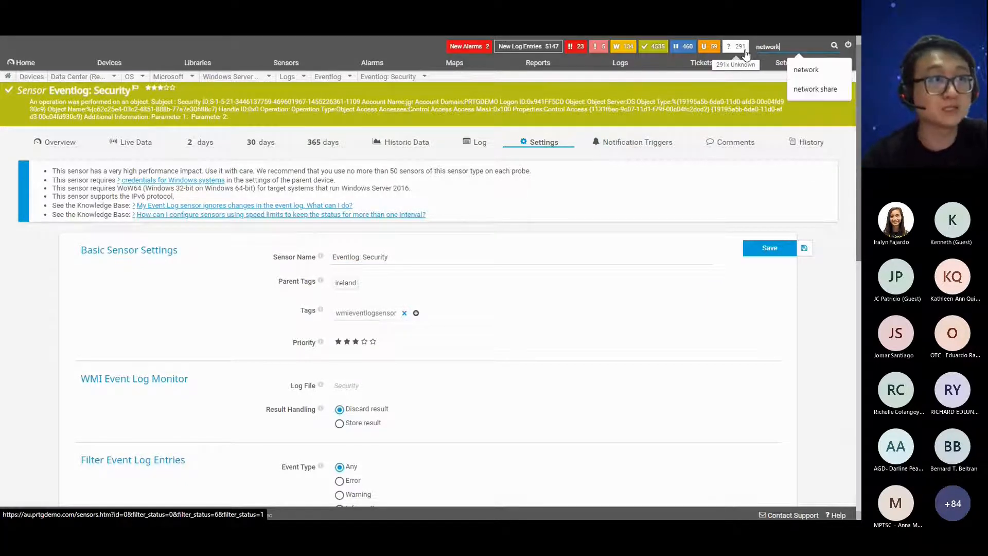
key("Return")
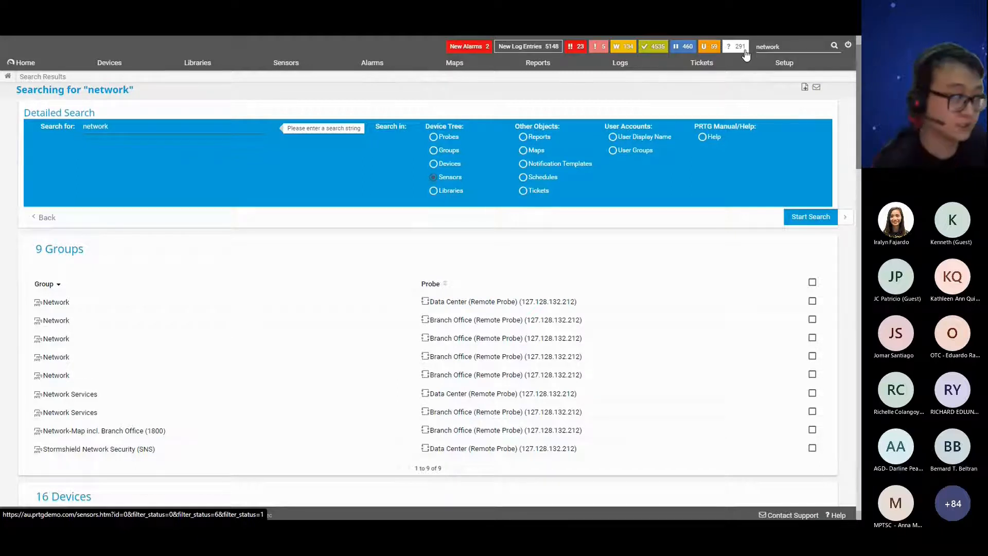
left_click(66, 303)
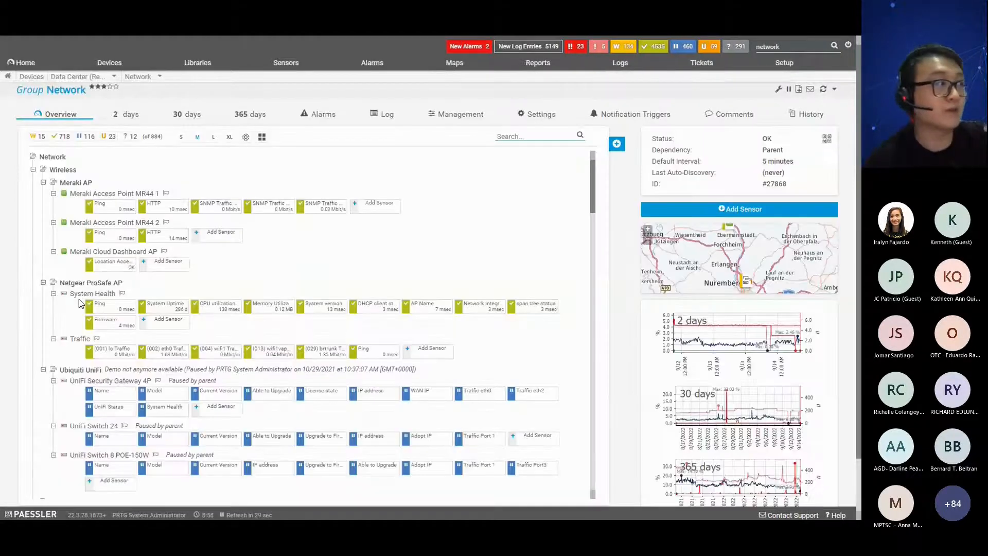
Collapse the Wireless and Qos groups, and the CISCO, HPE and Juniper EX4550 groups under Switch
left_click(33, 169)
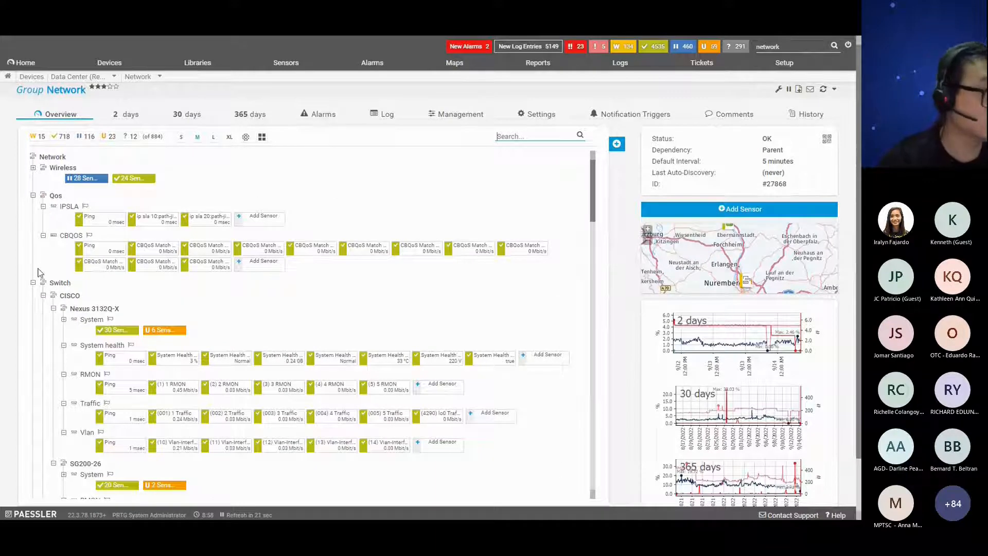
left_click(33, 195)
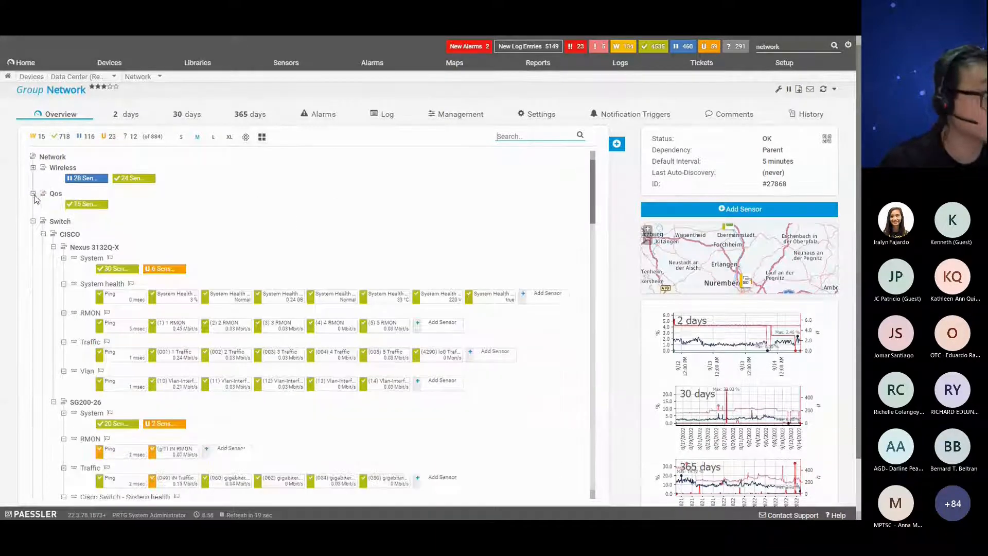
left_click(43, 234)
left_click(44, 260)
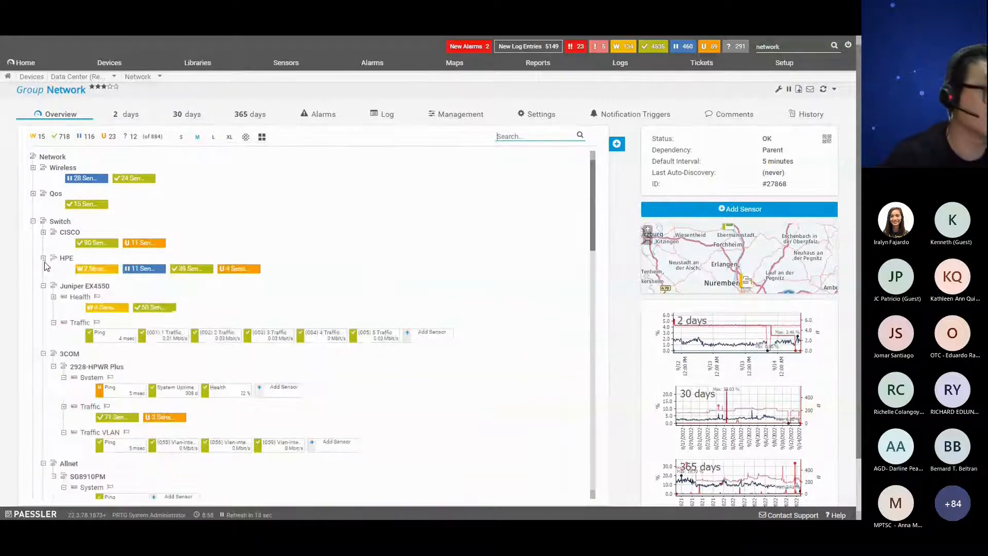
left_click(43, 286)
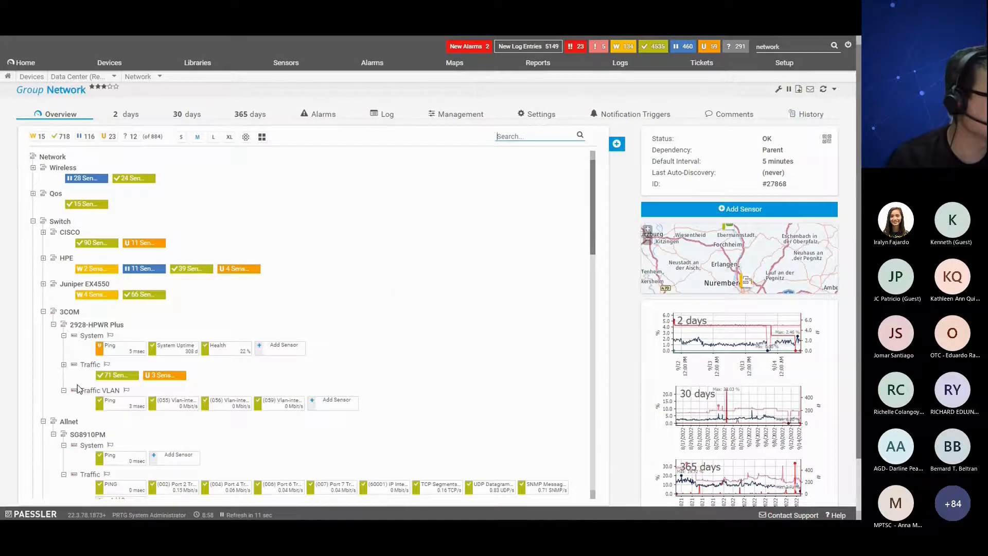
Collapse the 3COM and Allnet switch groups, and the whole Switch group
scroll(77, 384, "down", 3)
scroll(78, 364, "down", 3)
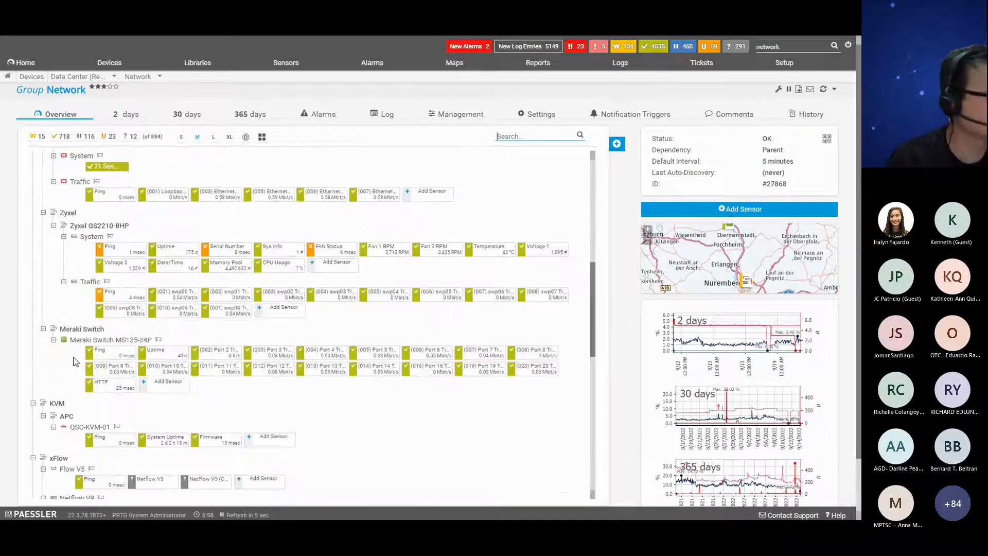
scroll(115, 339, "up", 6)
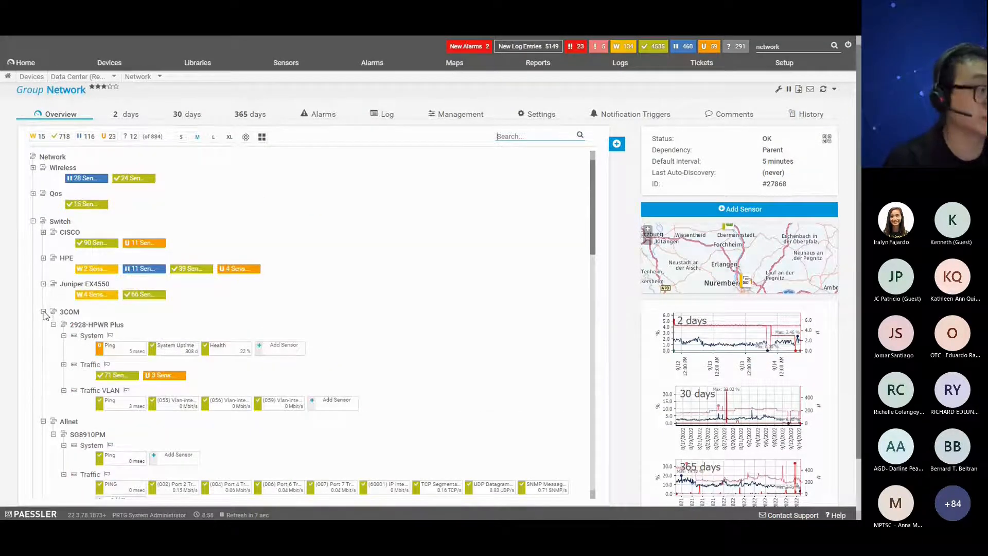
left_click(44, 311)
left_click(43, 335)
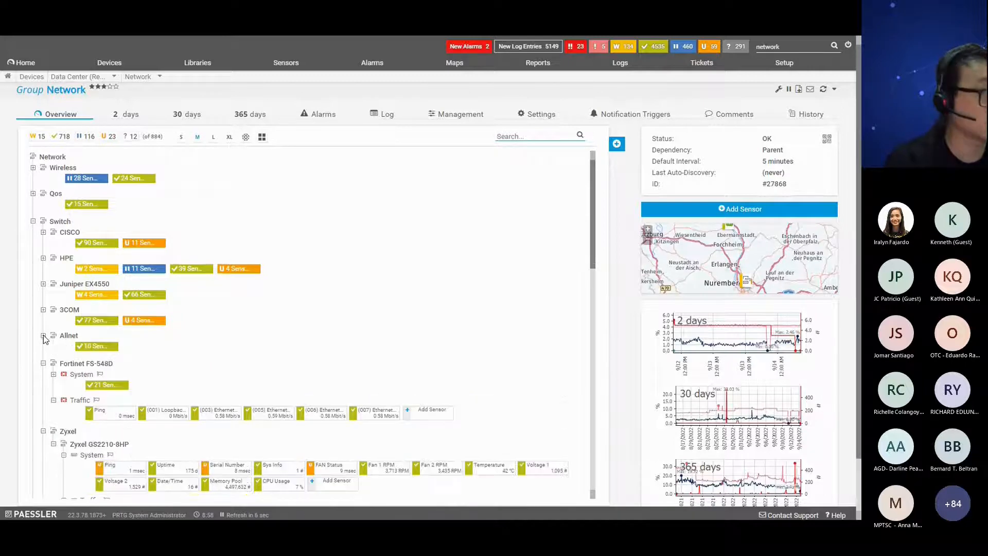
left_click(33, 221)
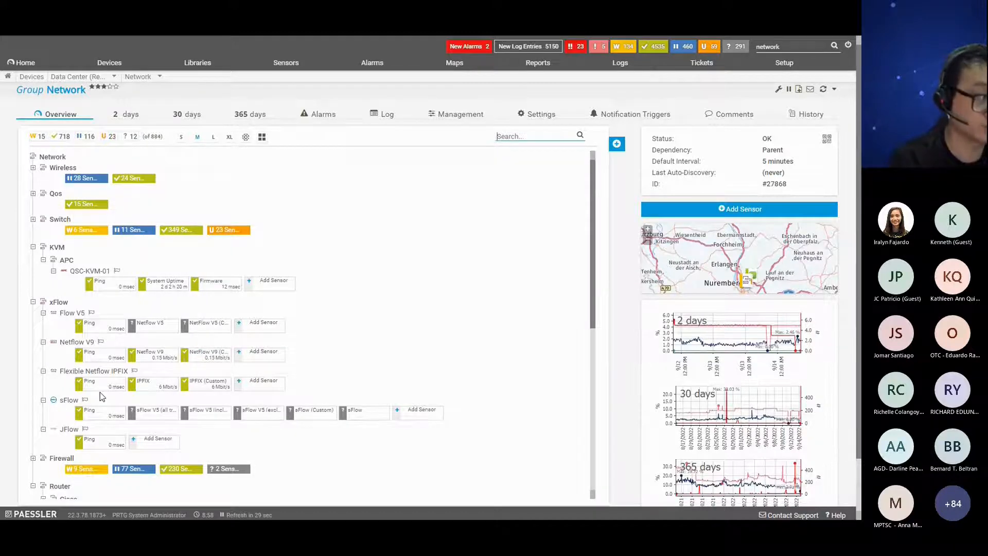
Look over the xFlow and Router groups, and expand Switch, CISCO and the Nexus 3132Q-X's System device
scroll(100, 394, "down", 2)
scroll(101, 395, "down", 4)
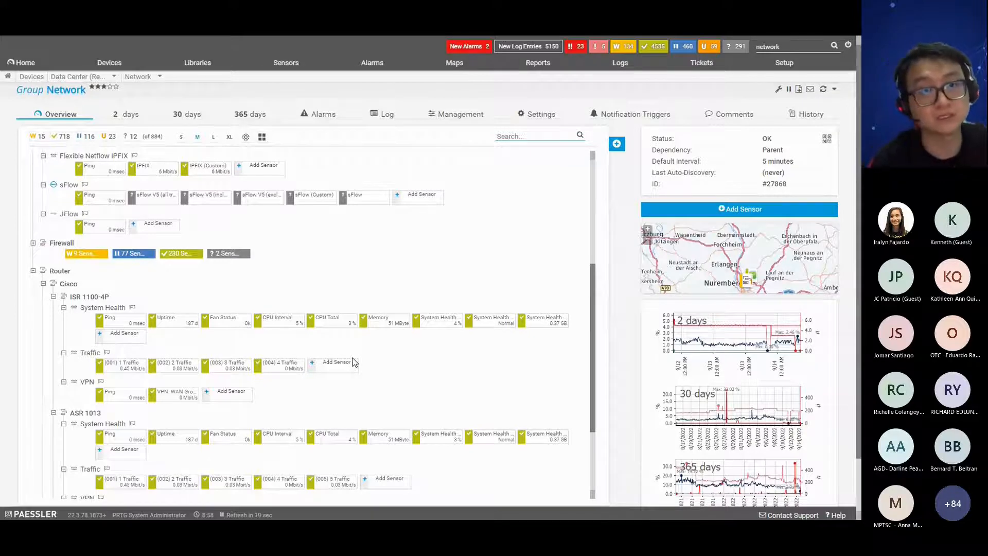
scroll(267, 337, "up", 3)
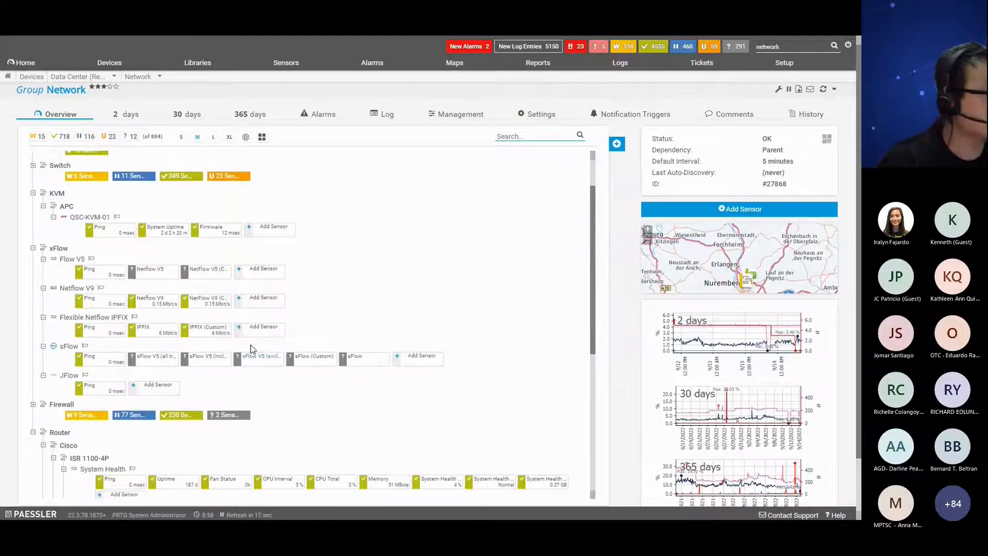
scroll(251, 344, "up", 1)
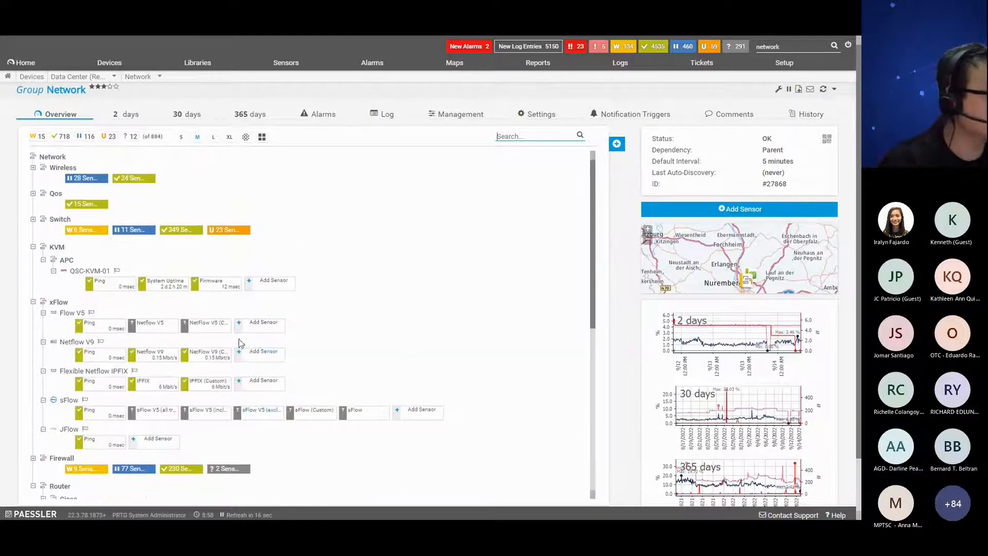
left_click(33, 220)
left_click(46, 233)
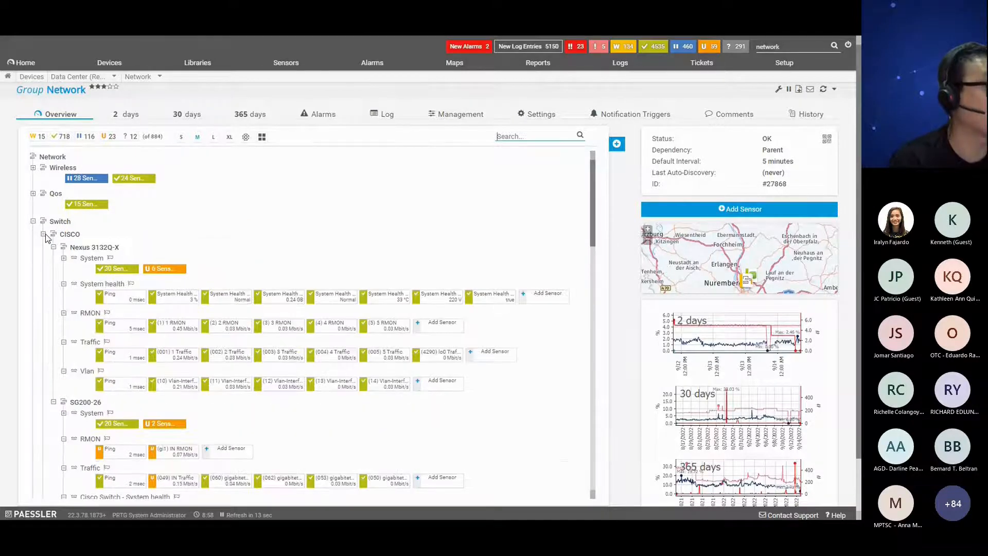
left_click(64, 258)
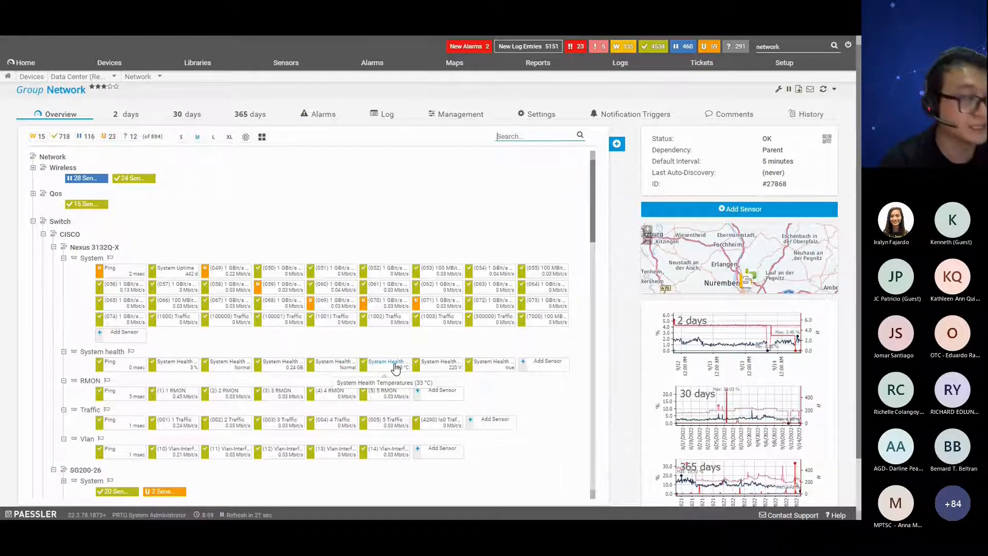
Open the Nexus 3132Q-X's System Health Temperatures sensor and view its gauges and channel list
mouse_move(395, 365)
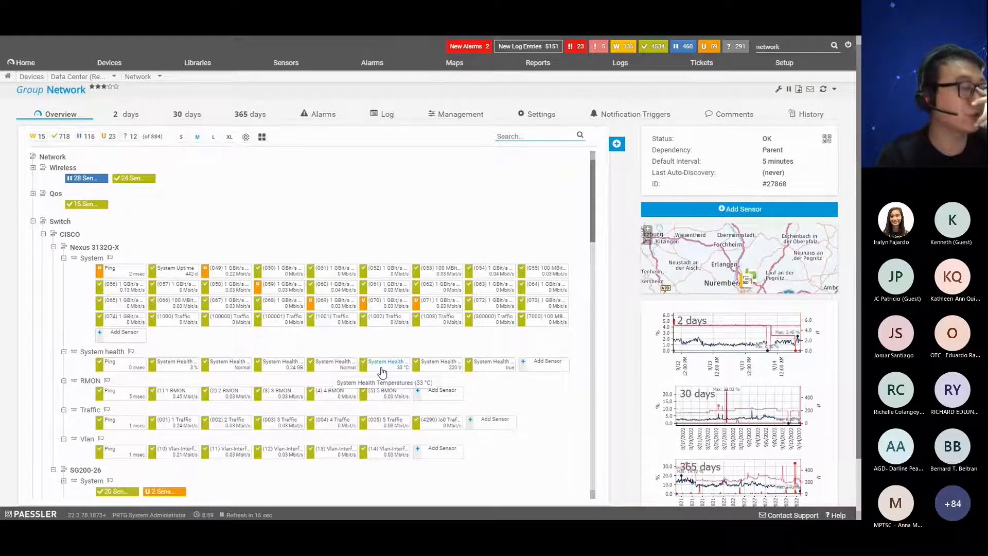
left_click(382, 369)
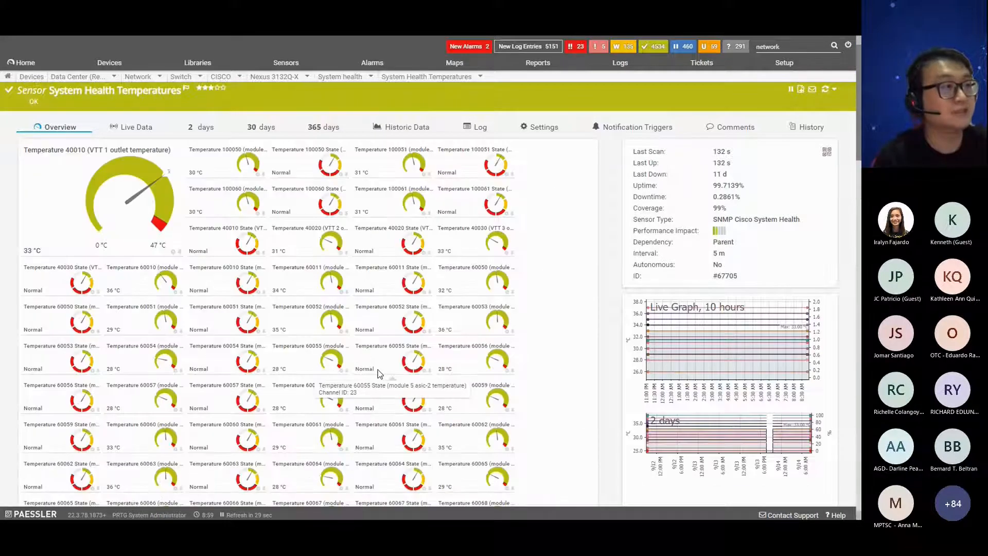
scroll(379, 371, "down", 6)
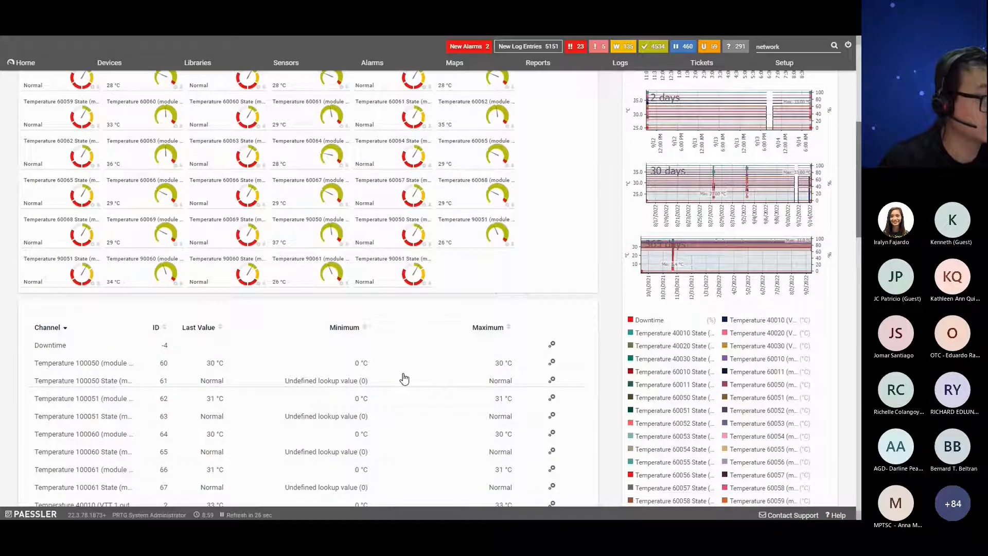
Review the alerting limits in the settings of the Temperature 100050 (module 5 RP outlet temperature) channel, and close them without changes
left_click(552, 364)
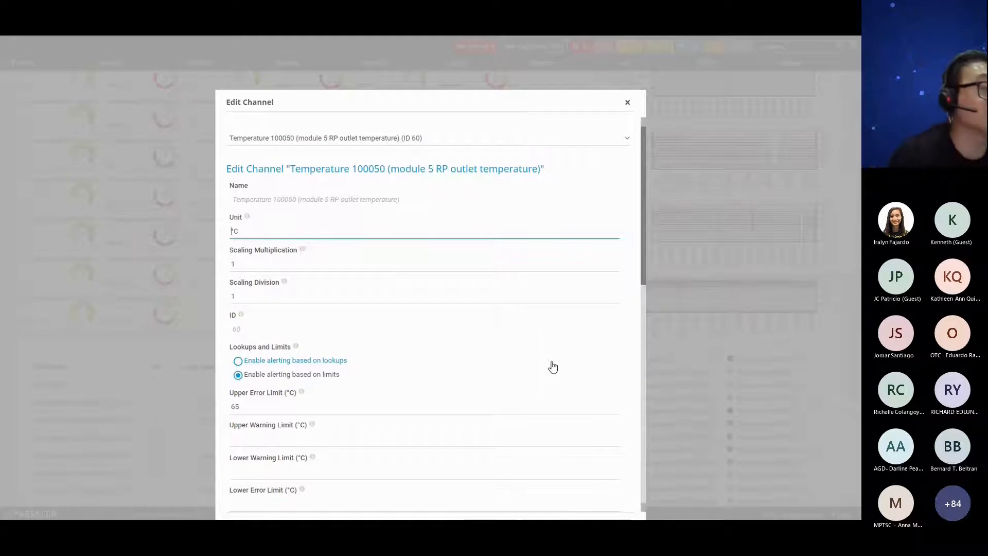
scroll(319, 371, "down", 1)
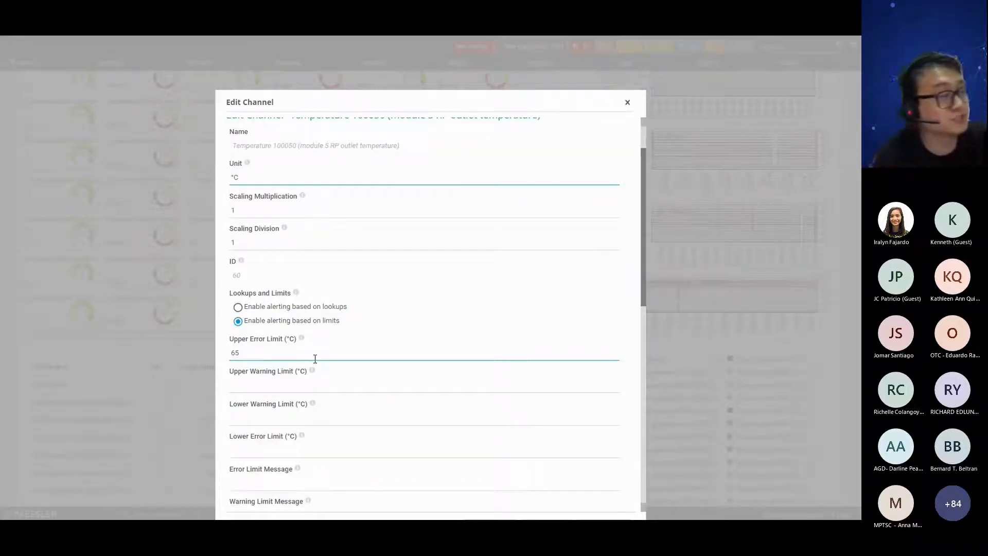
double_click(264, 353)
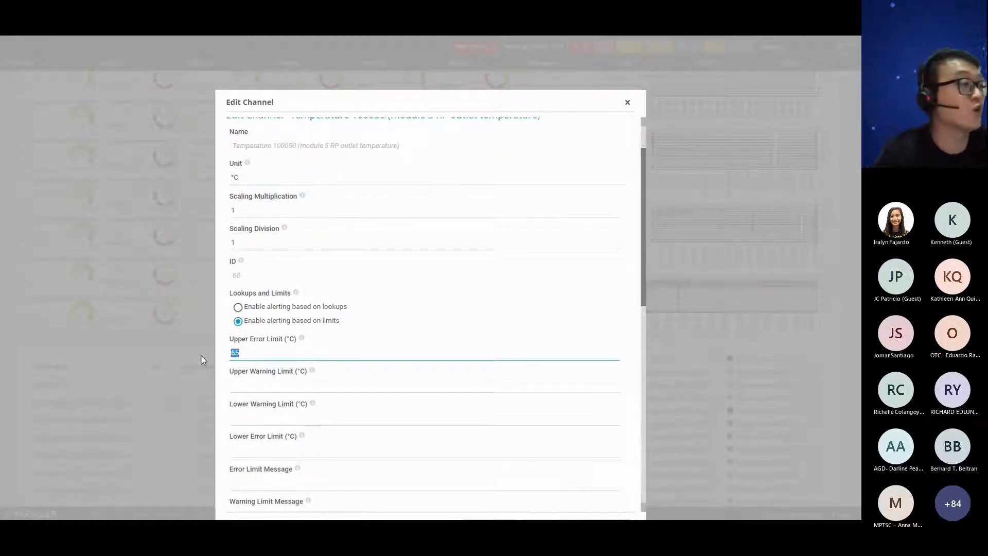
left_click(263, 389)
left_click(627, 105)
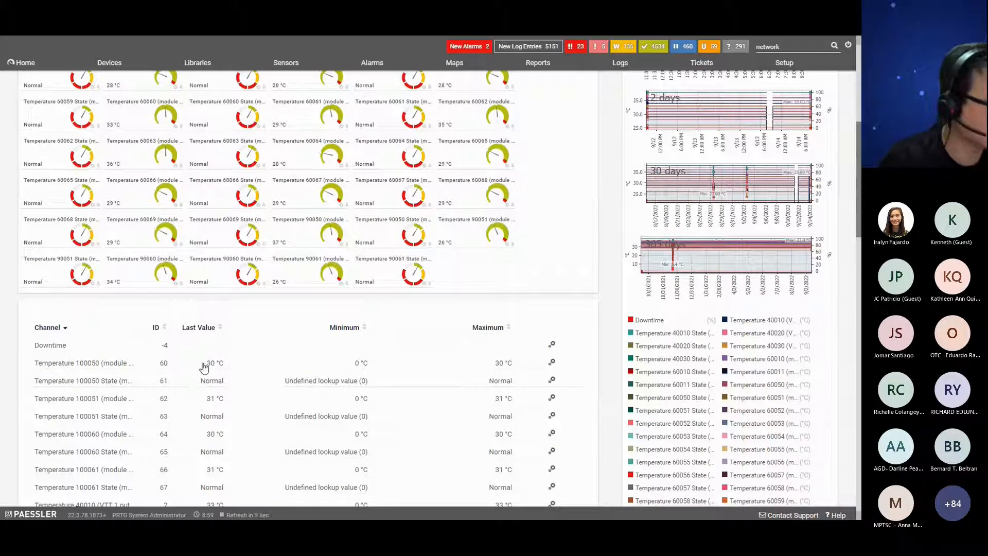
Set the Temperature 100050 (module 5 RP outlet temperature) channel's upper warning limit to 20 °C, save it, and rescan the sensor
left_click(551, 366)
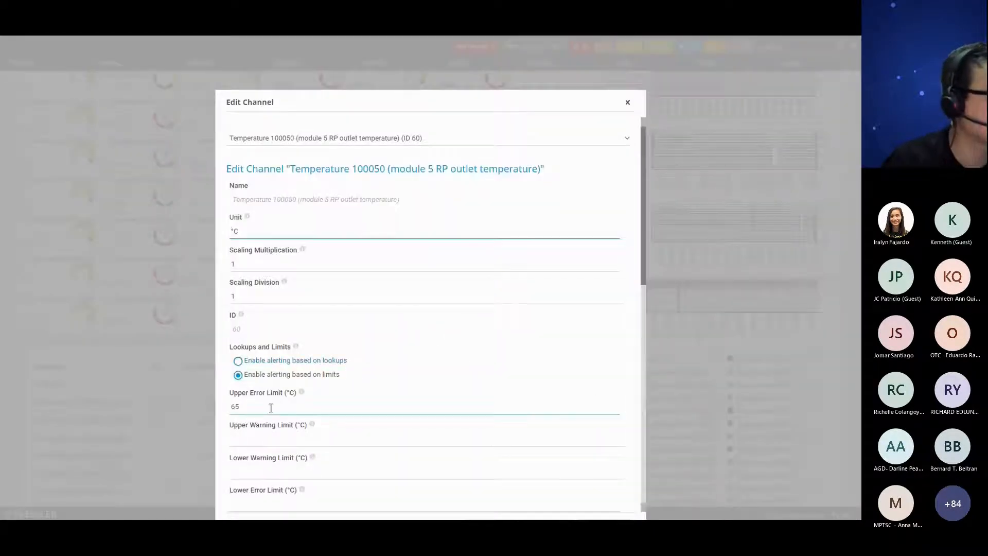
left_click(258, 442)
type("20")
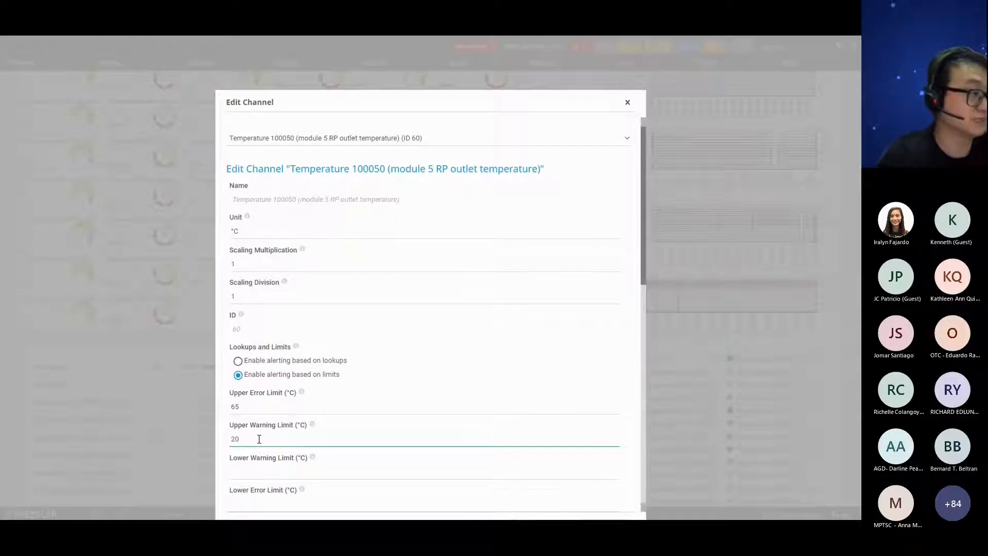
scroll(273, 407, "down", 4)
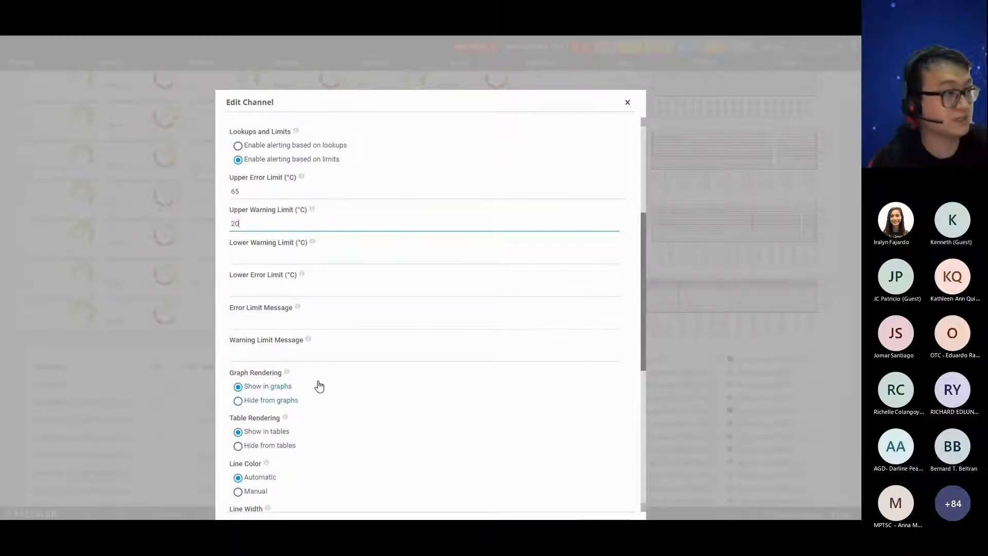
scroll(319, 386, "down", 6)
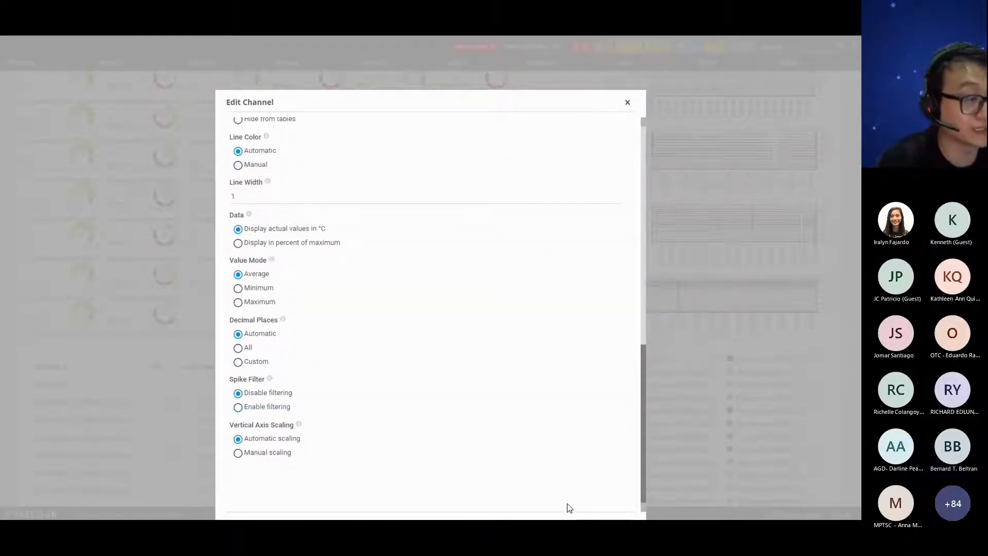
left_click(604, 518)
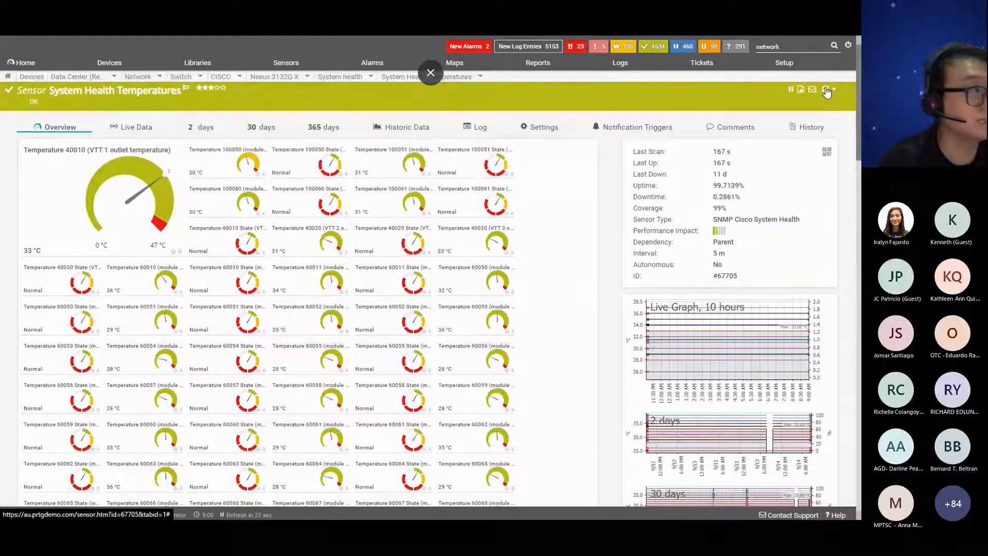
left_click(826, 90)
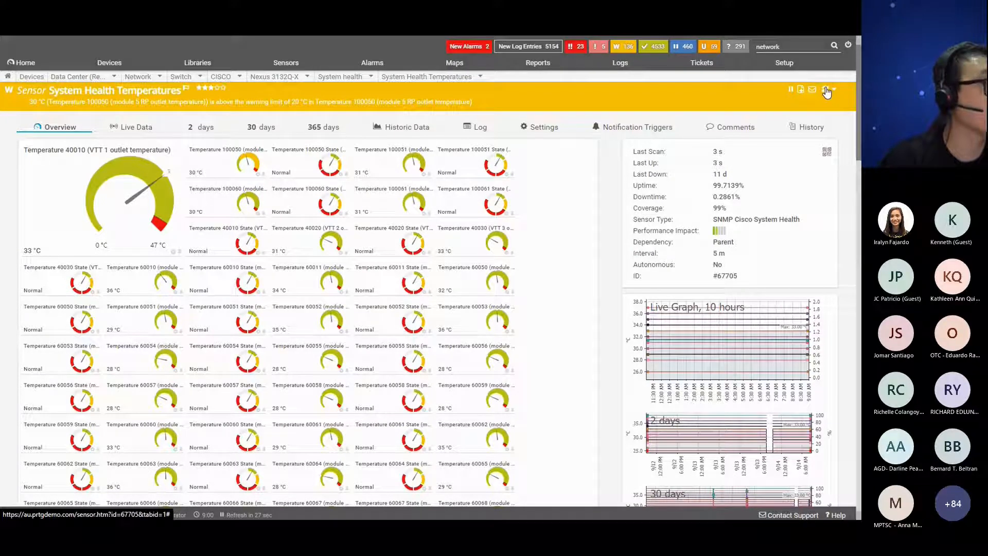
left_click(825, 90)
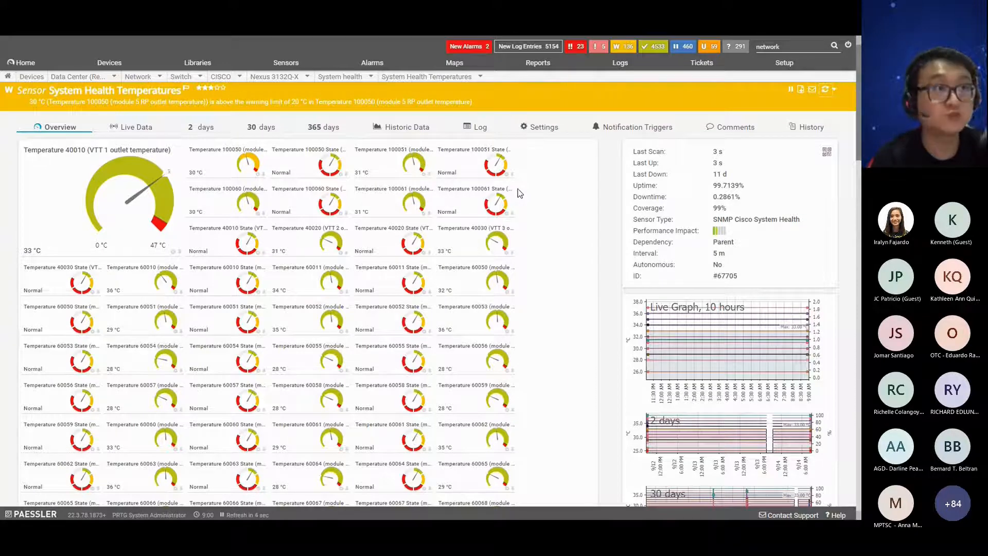
Search for "ups", open the Data Center probe's UPS group, and inspect the Smart-UPS 1500's APC UPS SNMP Battery Replace sensor
left_click(786, 48)
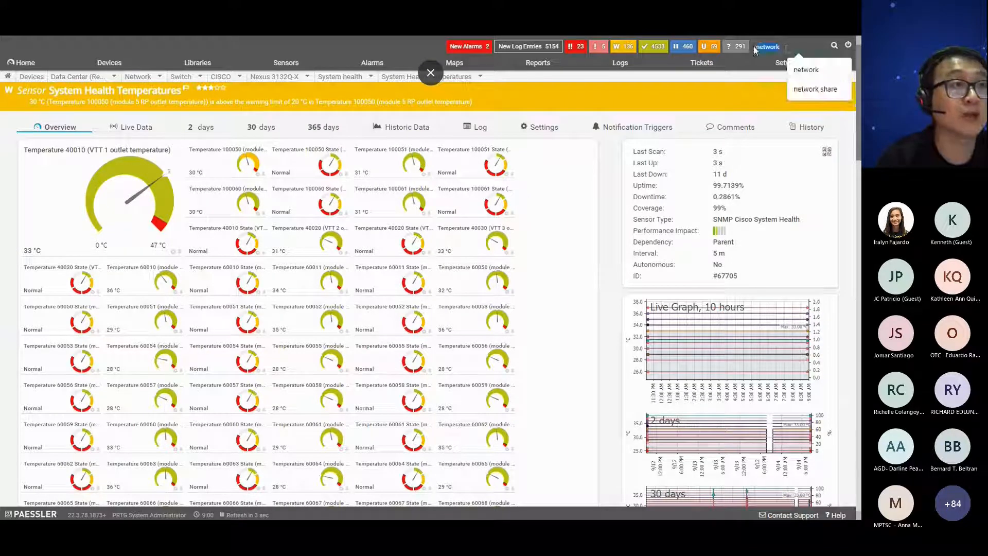
type("ups")
key("Return")
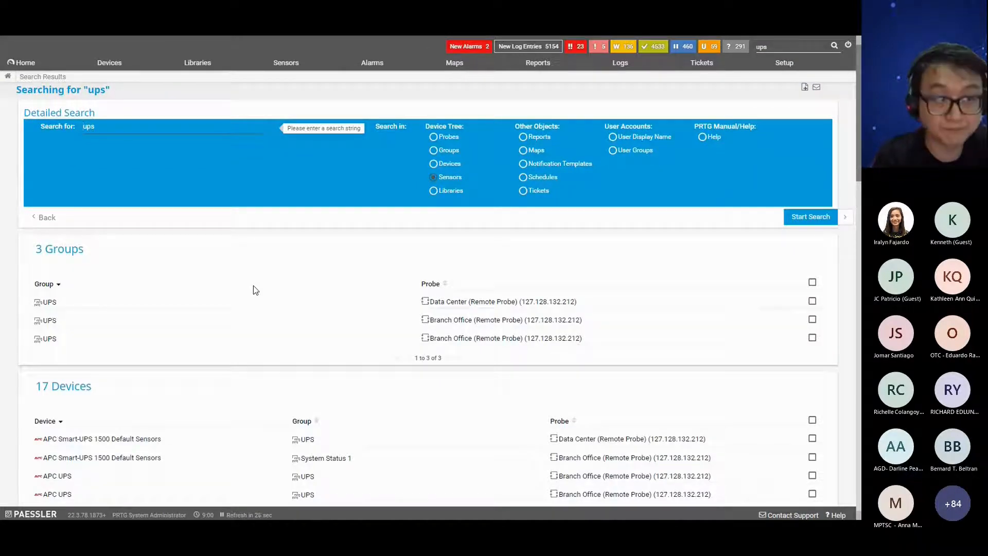
left_click(50, 304)
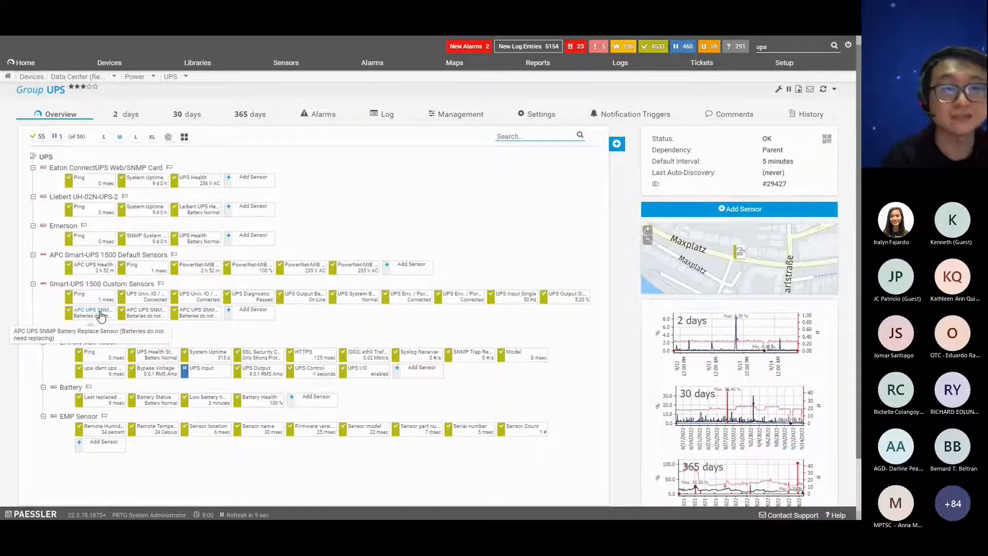
mouse_move(100, 315)
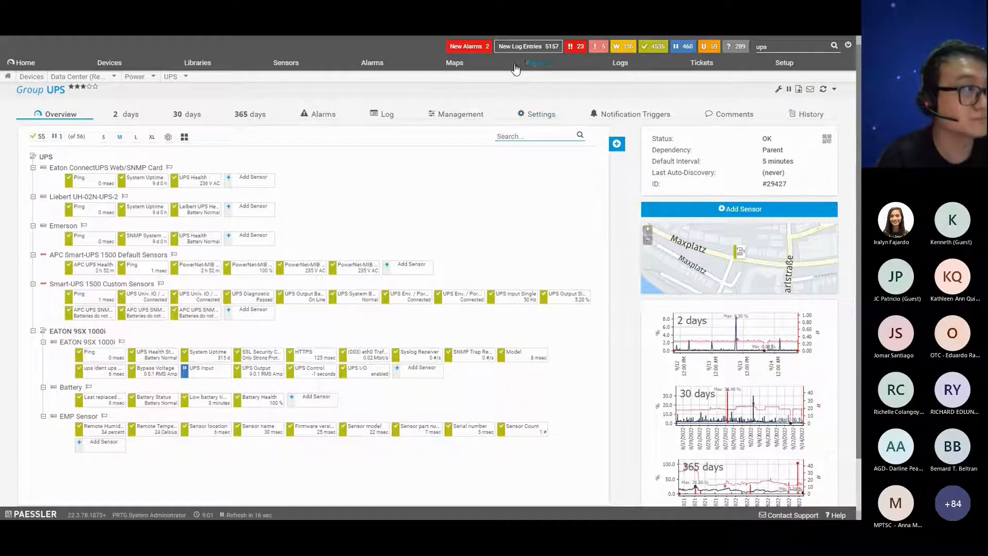
View the APC Server Room map and the Education_Complete_Campus_Monitoring map
left_click(497, 69)
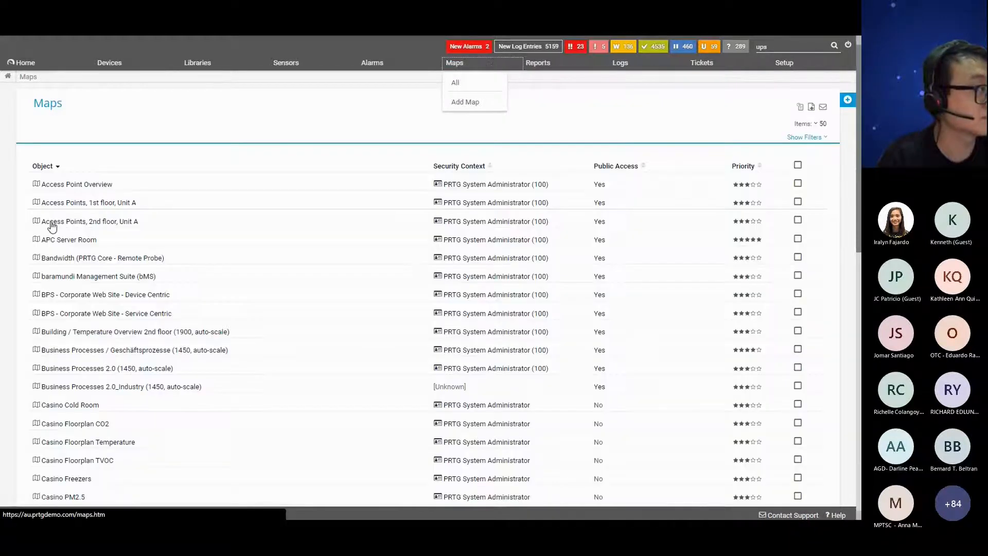
left_click(72, 240)
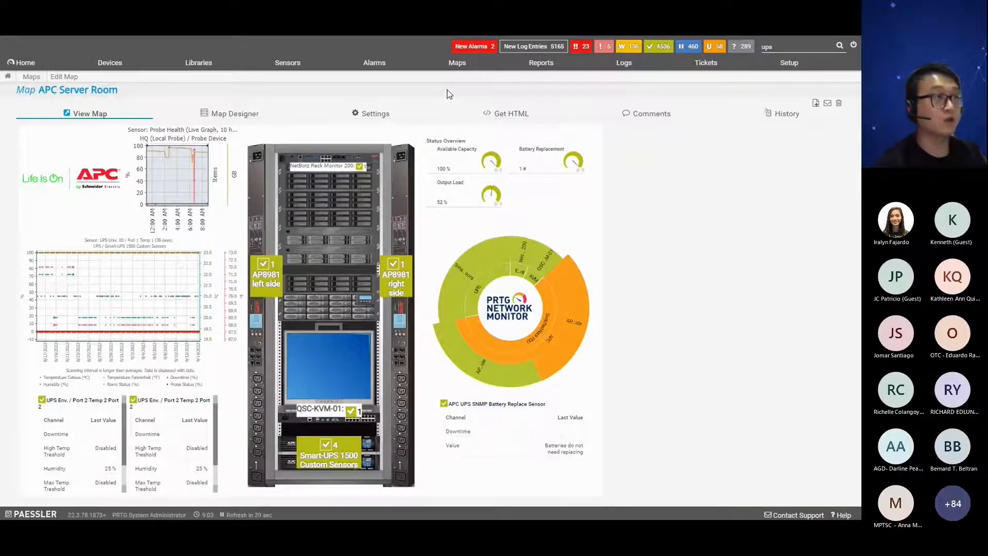
mouse_move(463, 70)
left_click(470, 89)
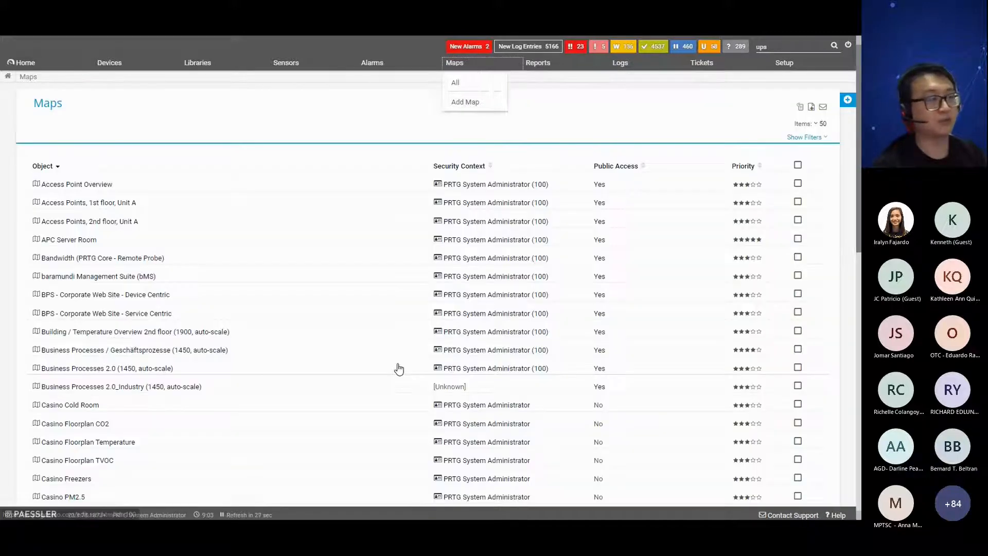
scroll(397, 368, "down", 8)
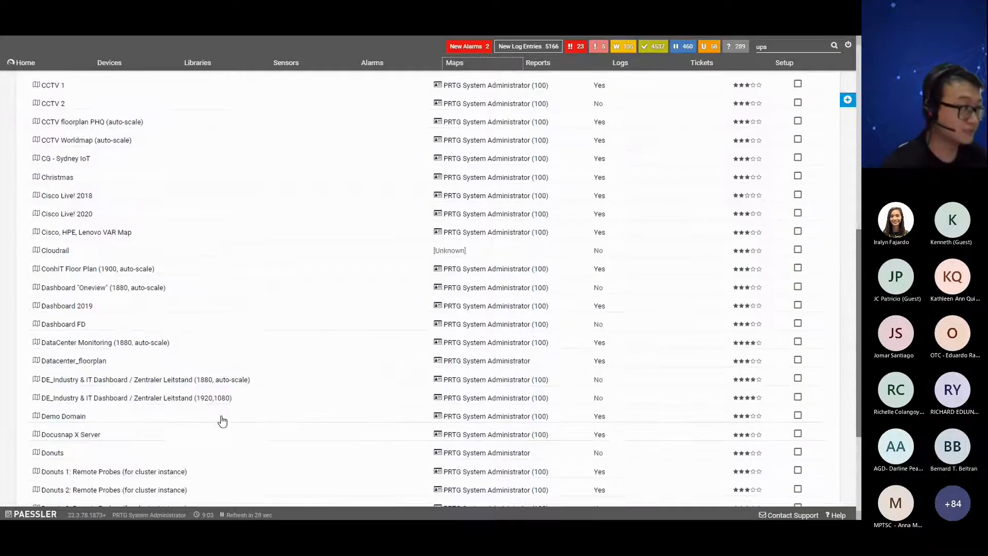
scroll(201, 425, "down", 3)
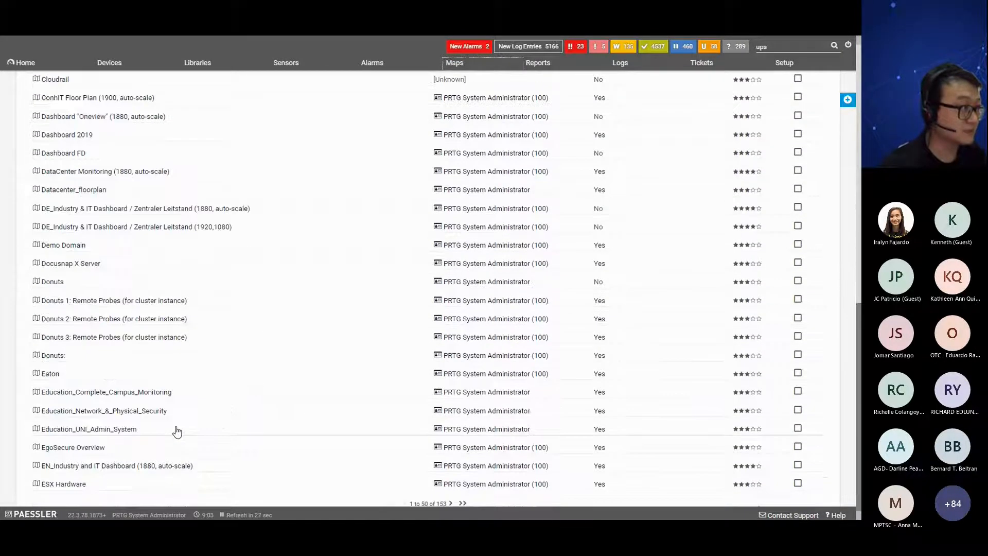
left_click(113, 392)
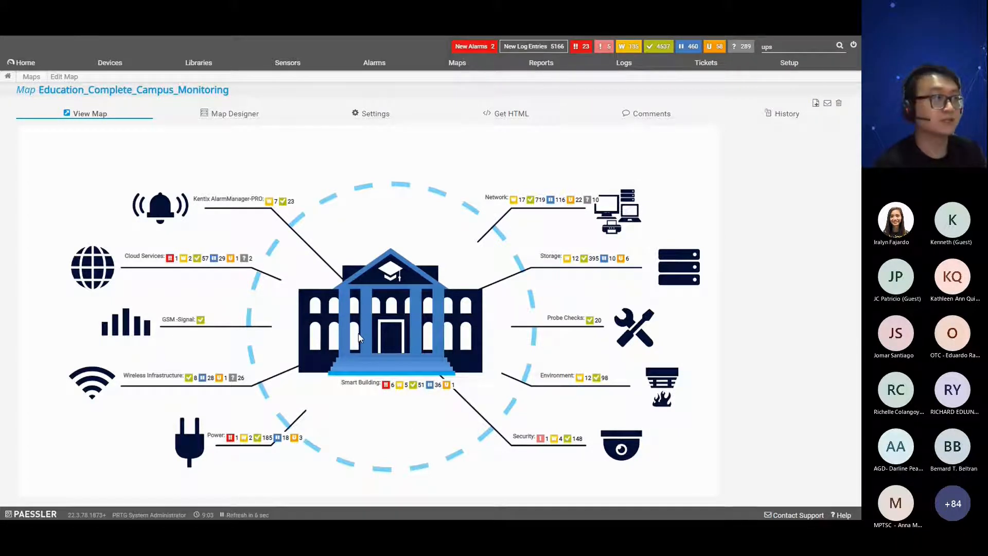
Return to the list of maps and view the DataCenter Monitoring (1880, auto-scale) map
left_click(453, 64)
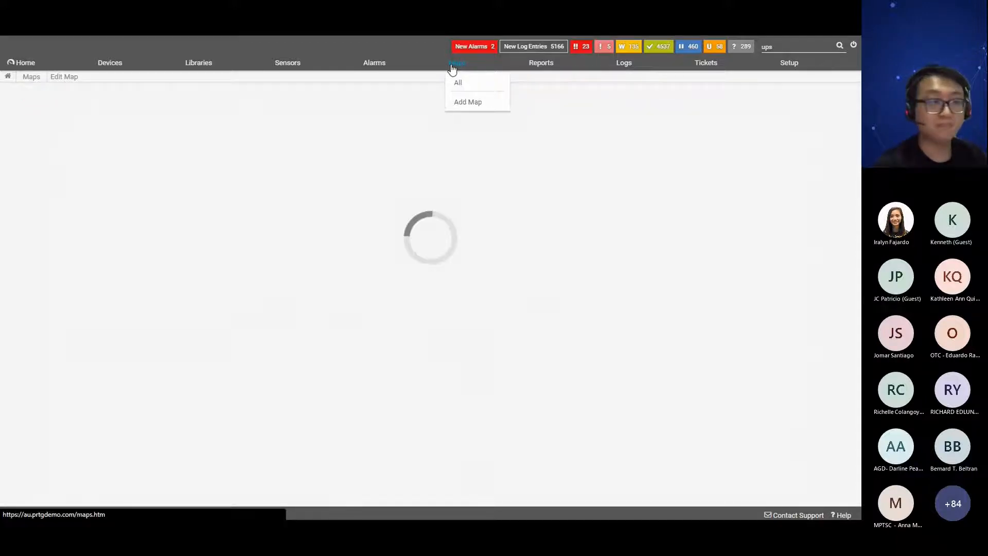
scroll(221, 412, "down", 4)
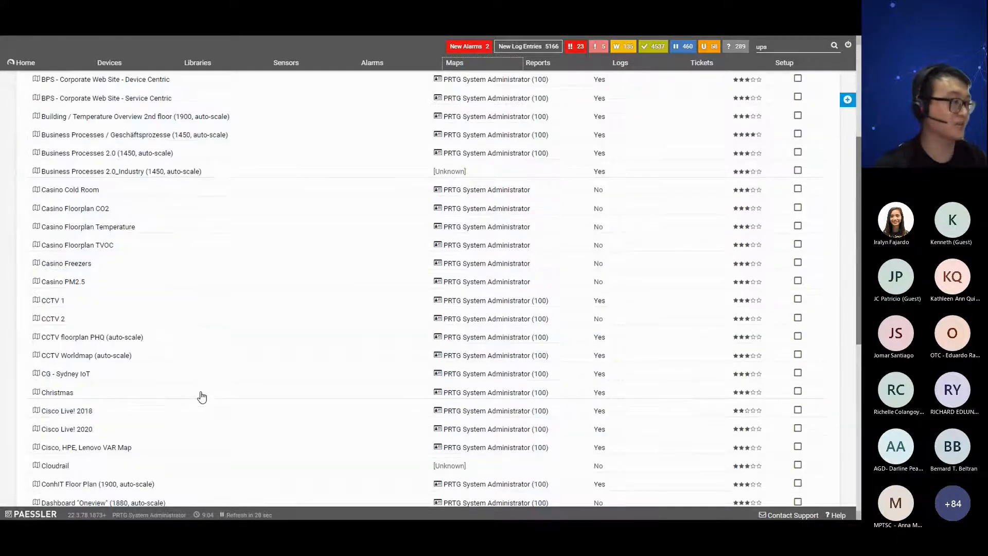
scroll(201, 397, "down", 2)
left_click(111, 452)
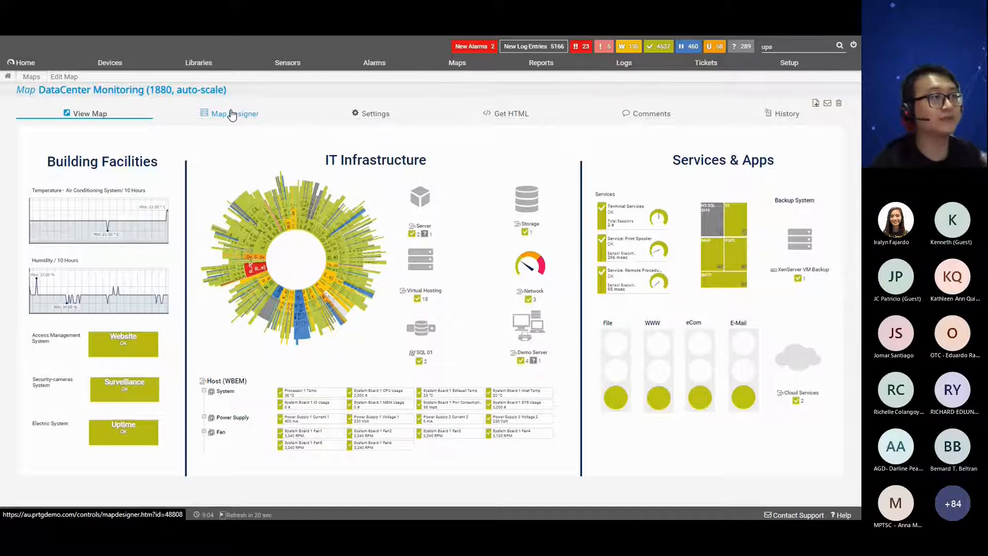
Show the Access Points, 2nd floor, Unit A, APC Server Room and Bandwidth (PRTG Core - Remote Probe) maps in rotation every 10 s
mouse_move(452, 67)
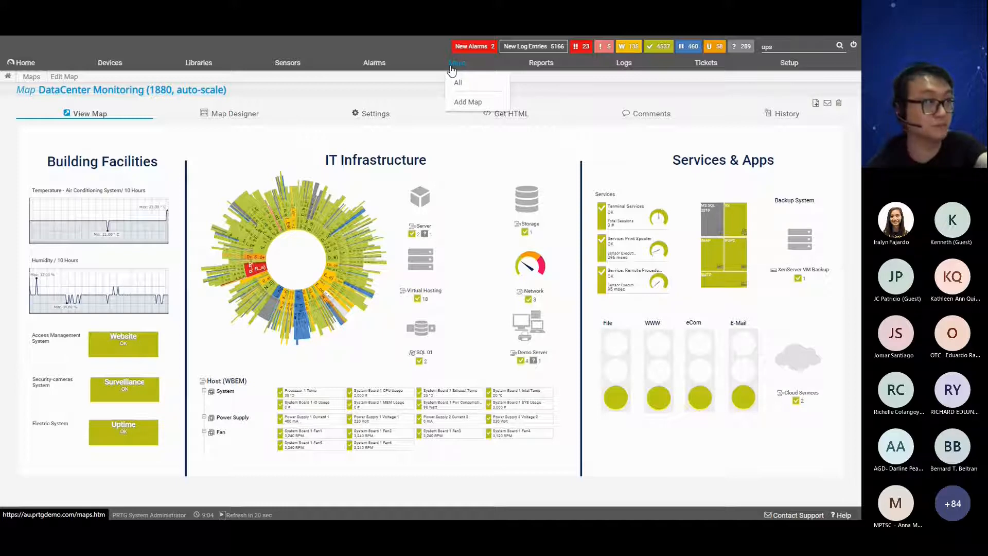
left_click(451, 67)
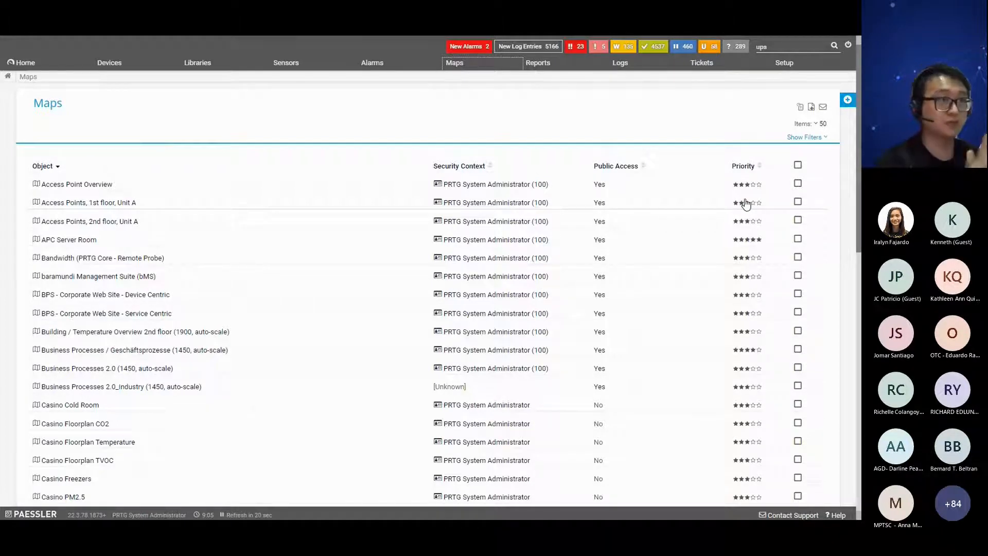
left_click(798, 220)
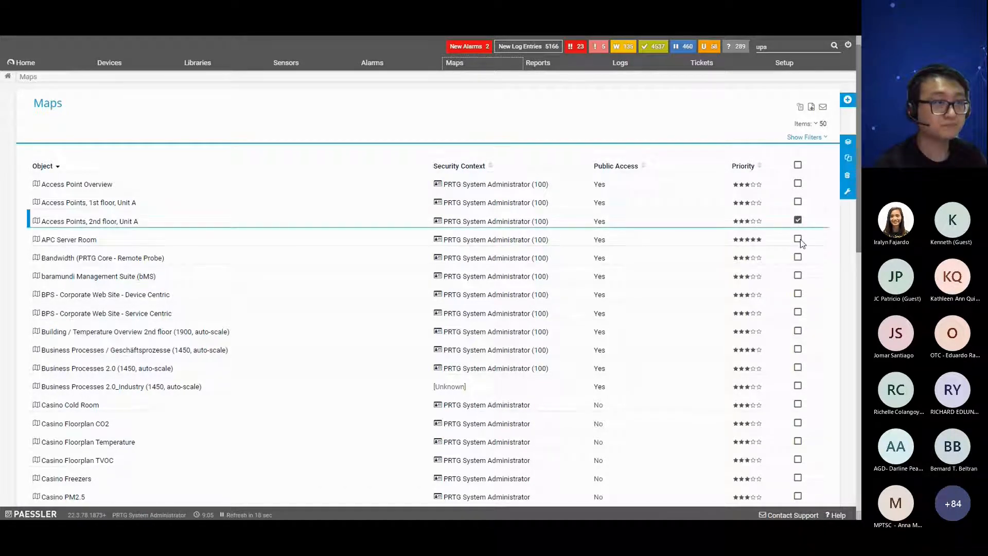
left_click(798, 239)
left_click(797, 256)
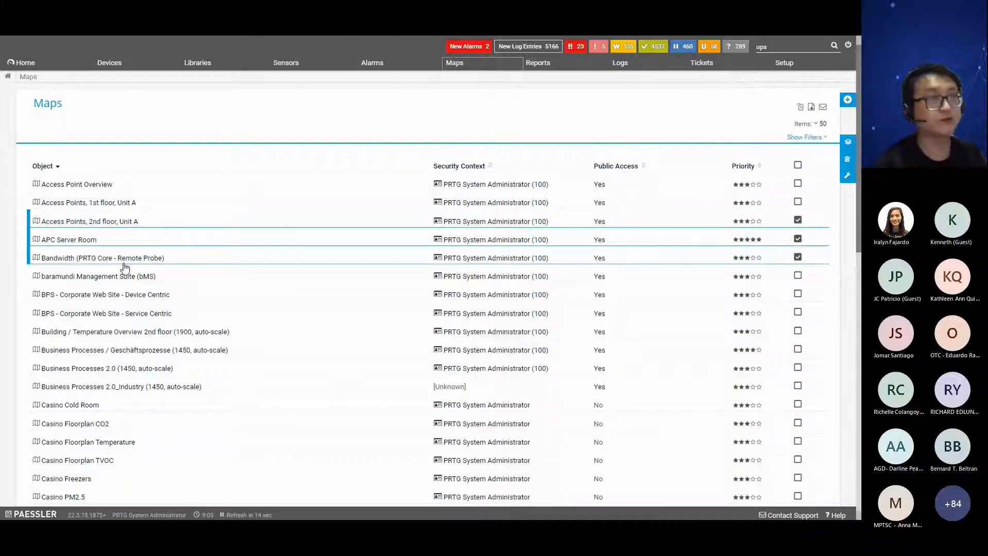
left_click(844, 143)
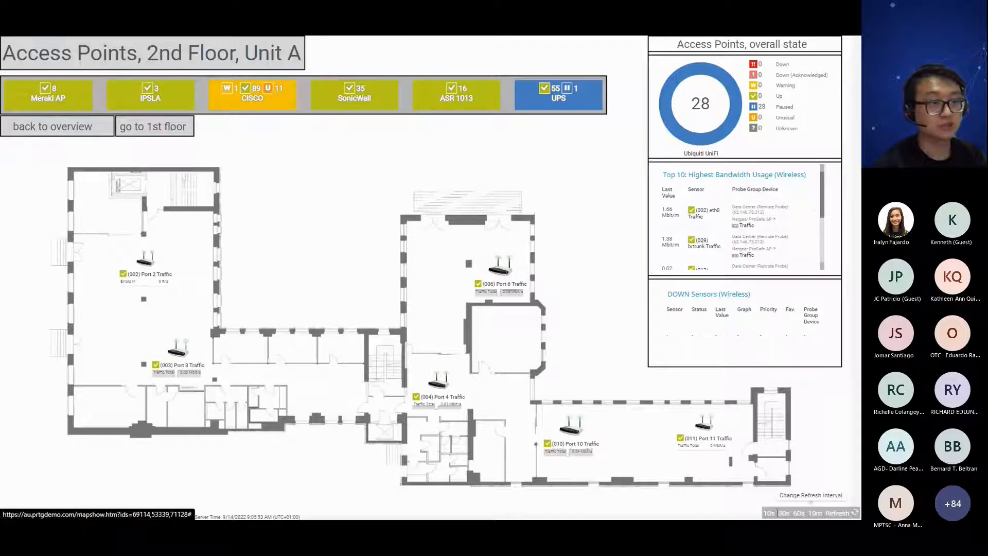
left_click(769, 513)
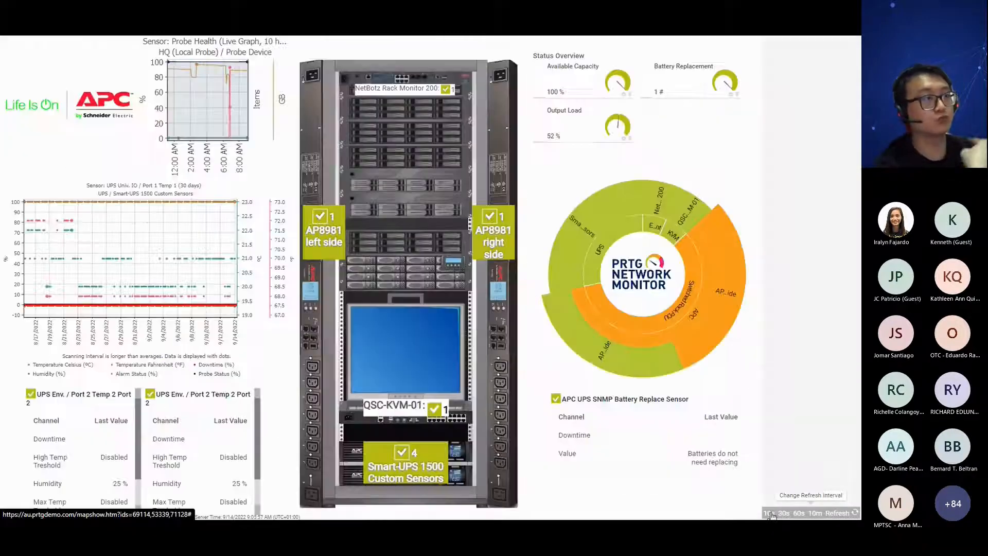